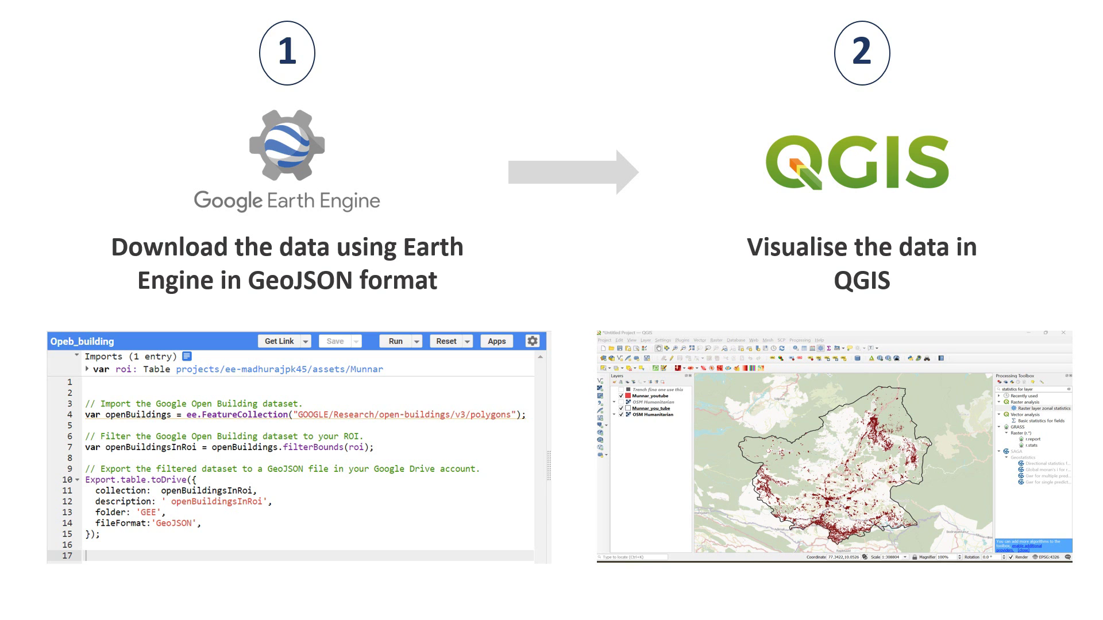
- End the slide show and minimize the presentation to bring up the Chrome browser
key("Right")
key("Escape")
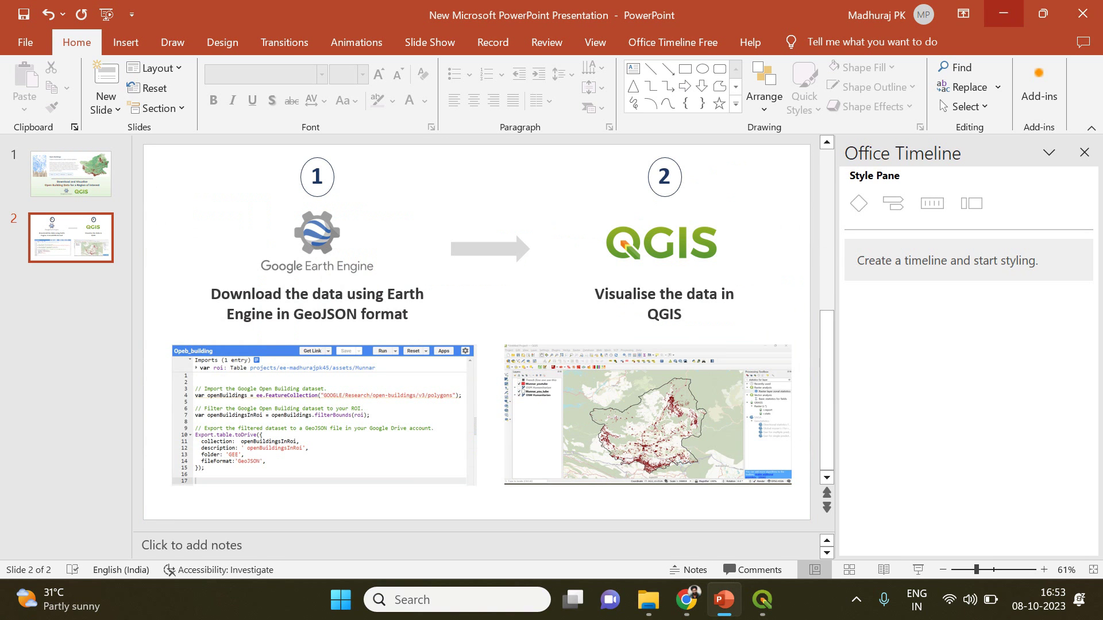
left_click(1003, 14)
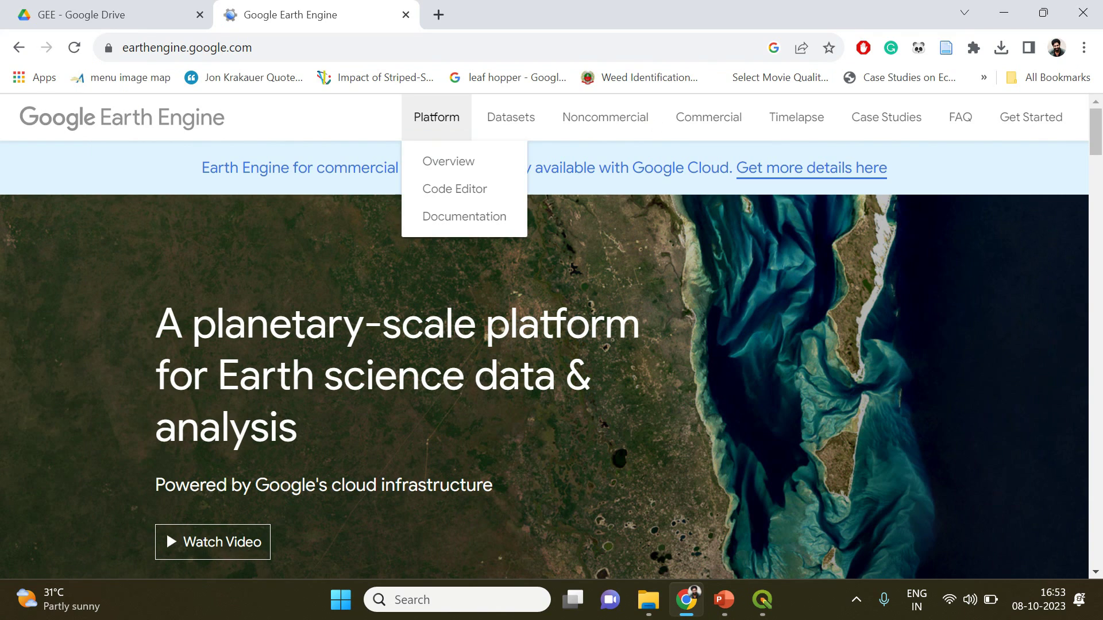
- Open the Earth Engine Code Editor from the Google Earth Engine site and load the saved Open_building script
mouse_move(436, 117)
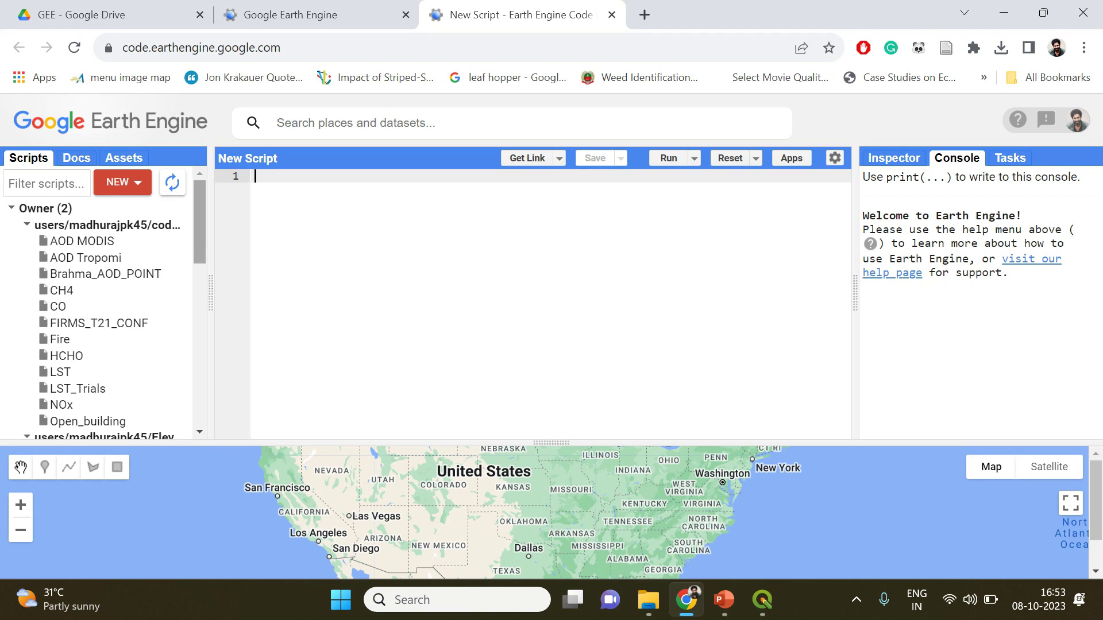
scroll(104, 287, "down", 2)
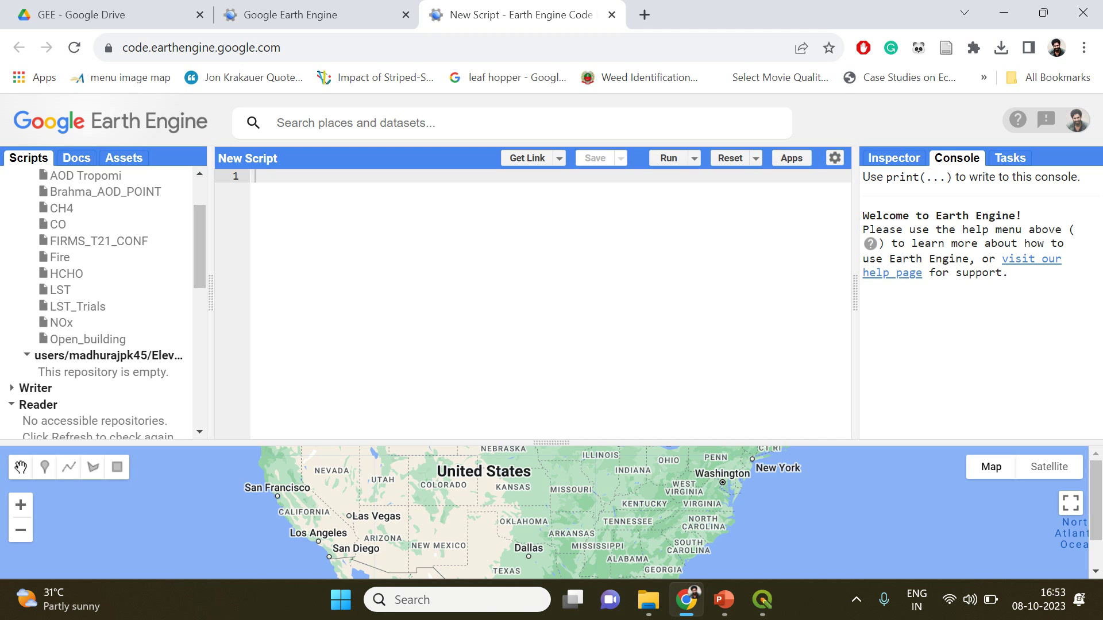
left_click(87, 339)
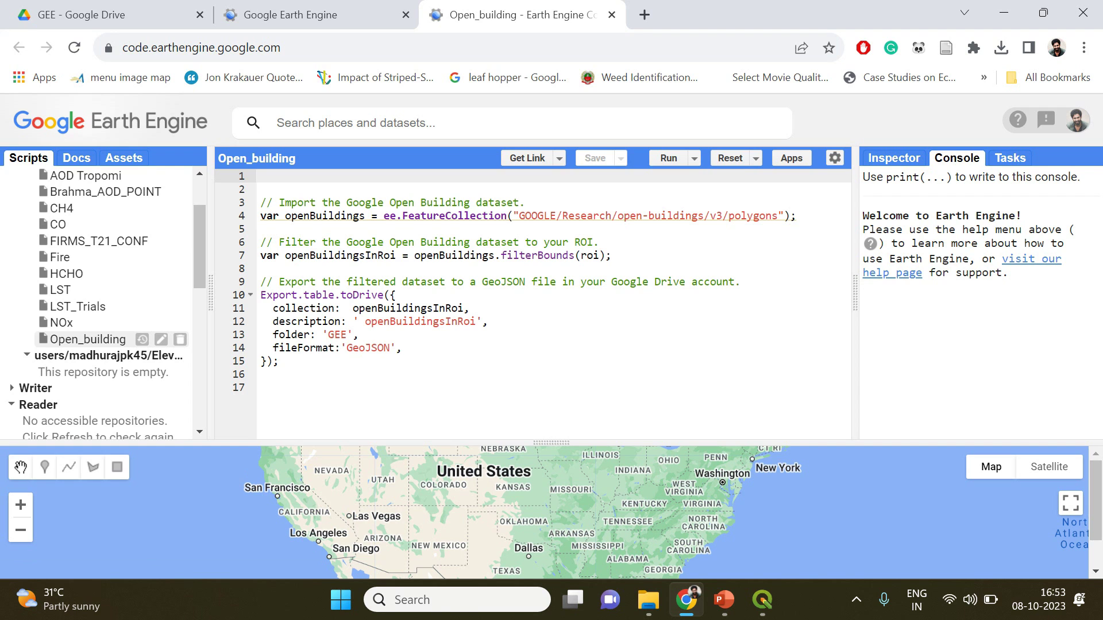
- Enlarge the map area and draw a four-vertex polygon east of Ernakulam, reaching from Pukkattupady to near Pothanicad
left_click_drag(551, 443, 552, 370)
left_click_drag(756, 491, 239, 491)
left_click_drag(862, 511, 264, 431)
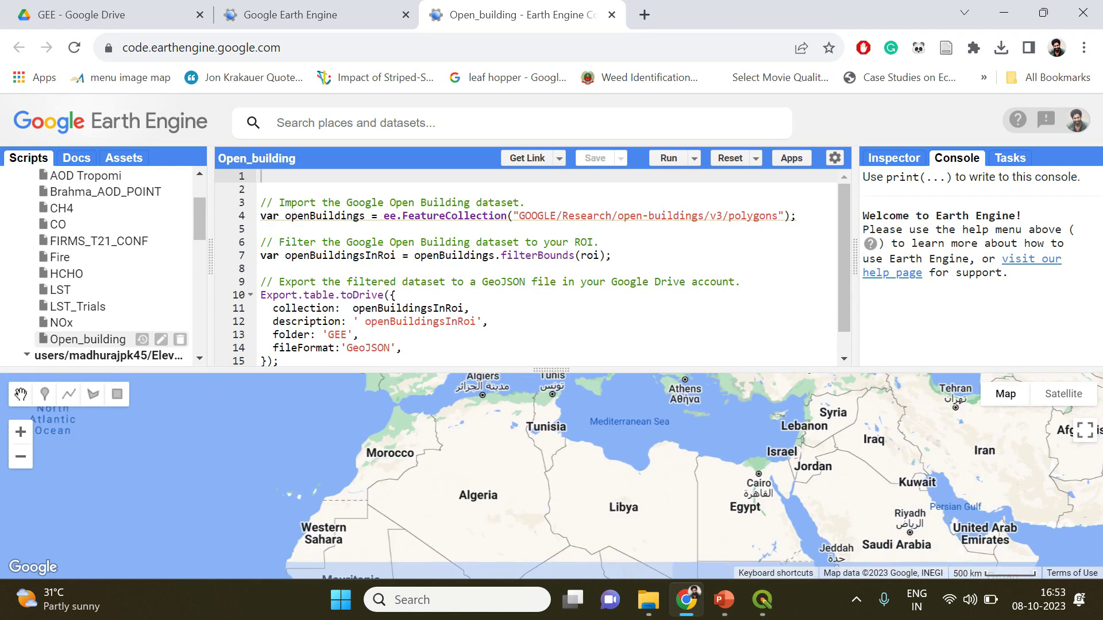
scroll(626, 482, "down", 1)
left_click_drag(717, 494, 488, 448)
scroll(664, 508, "up", 5)
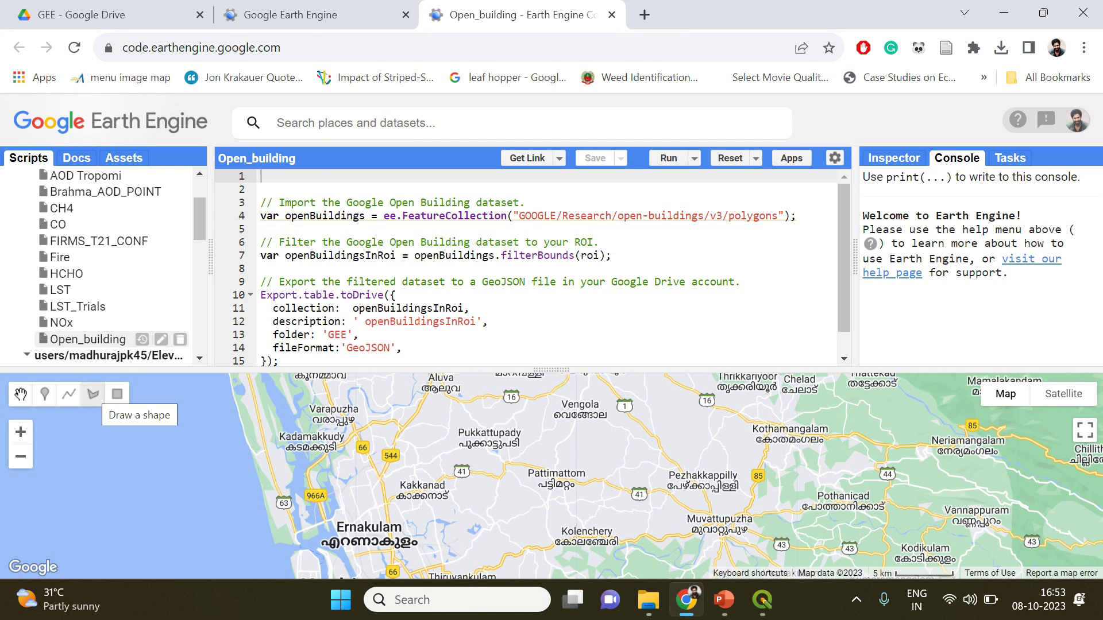
left_click(92, 394)
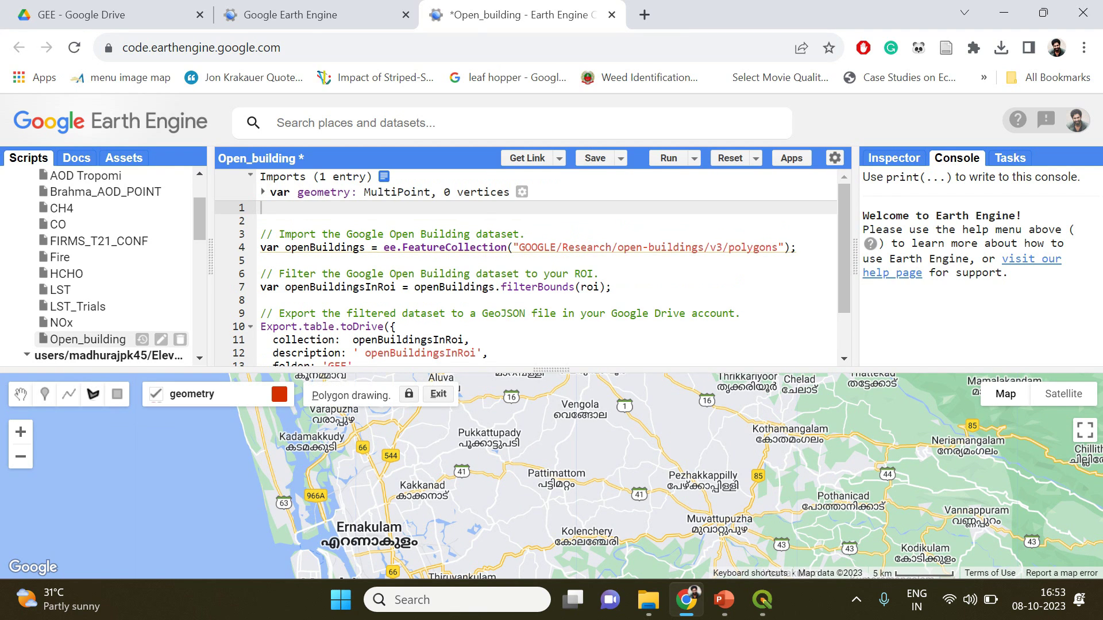
left_click(515, 483)
left_click(463, 423)
left_click(678, 395)
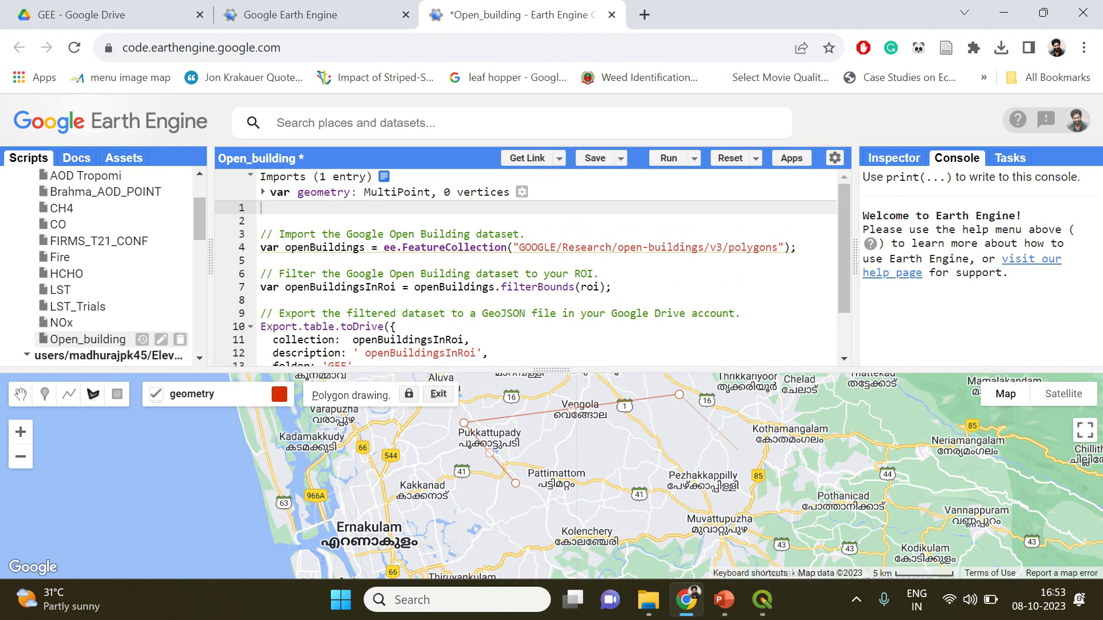
left_click(782, 511)
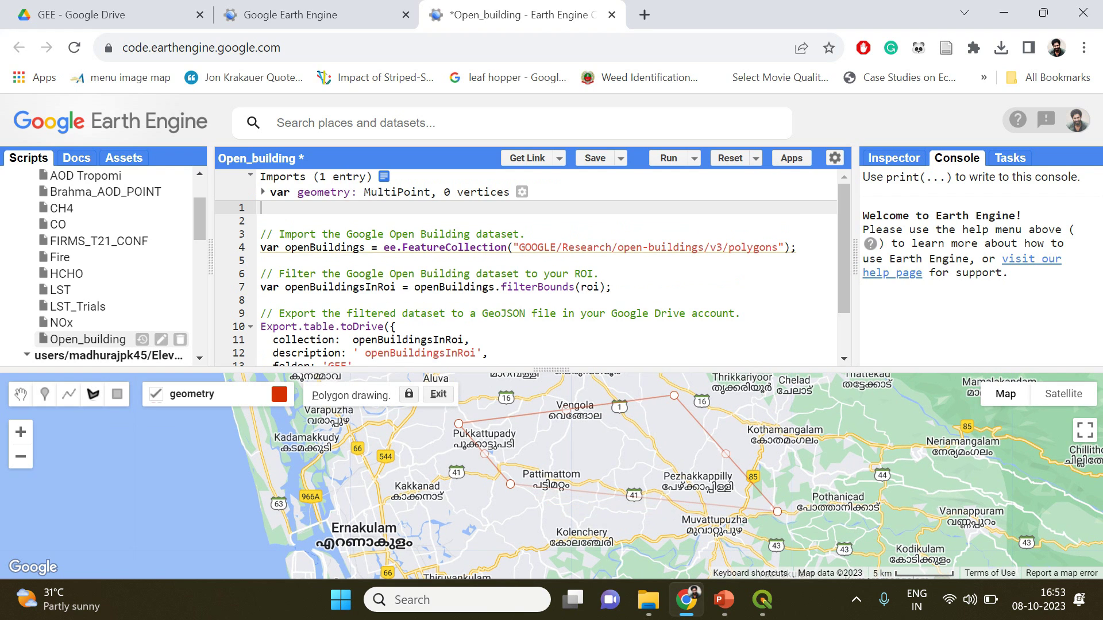
left_click(510, 484)
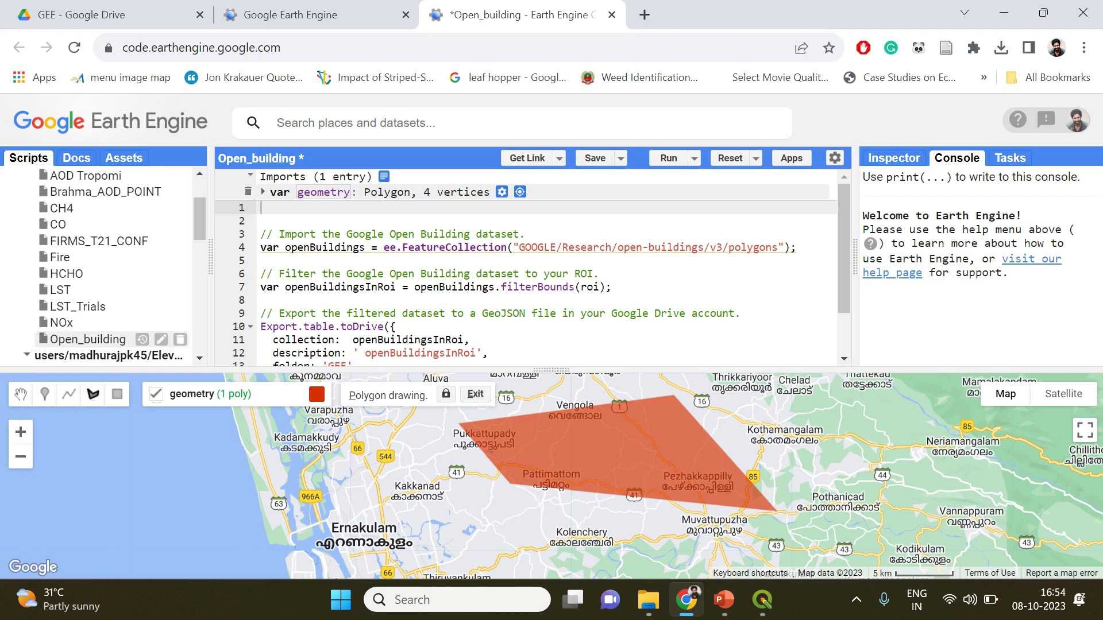
- Rename the drawn polygon's imported geometry variable to roi so it matches the filterBounds argument
left_click(323, 193)
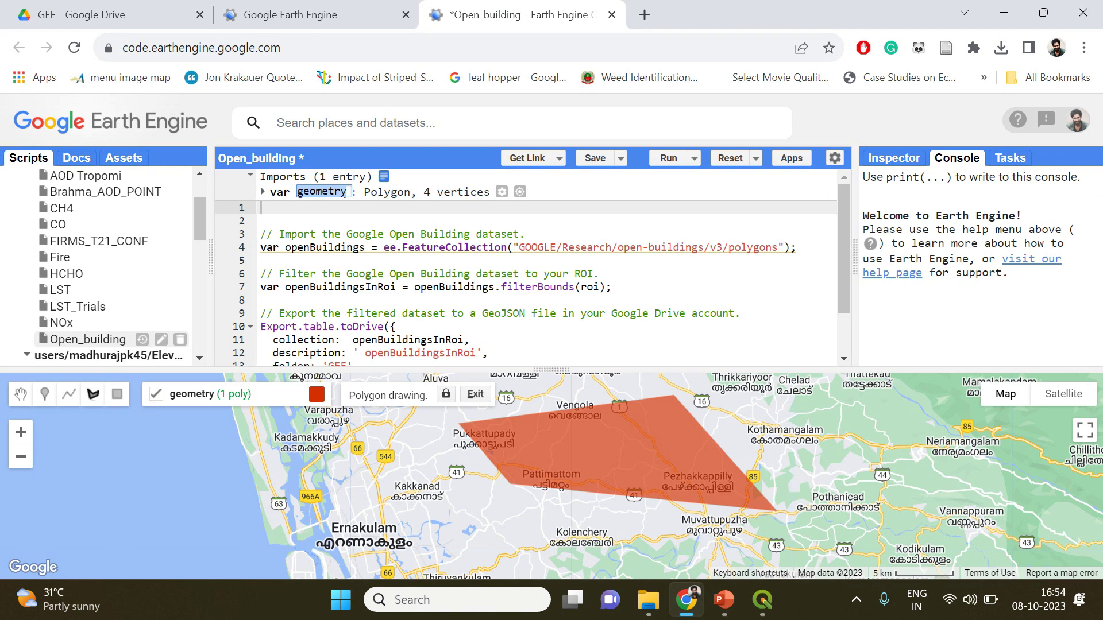
type("roi")
key("Return")
left_click(612, 287)
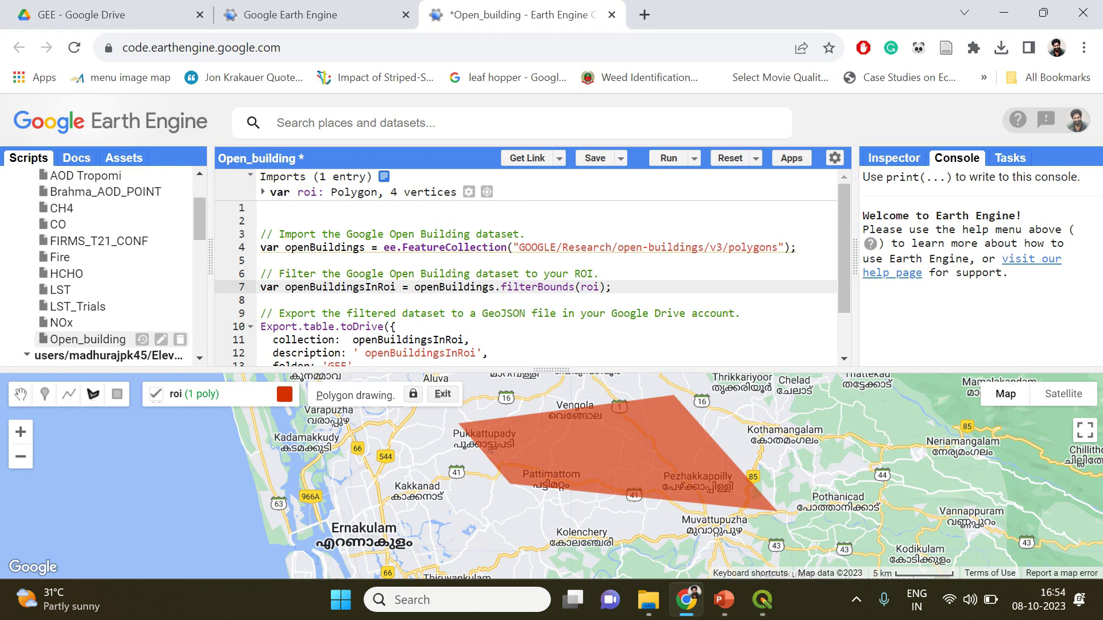
- Slightly enlarge the code area and delete the drawn roi polygon from the script's imports
left_click_drag(551, 370, 551, 386)
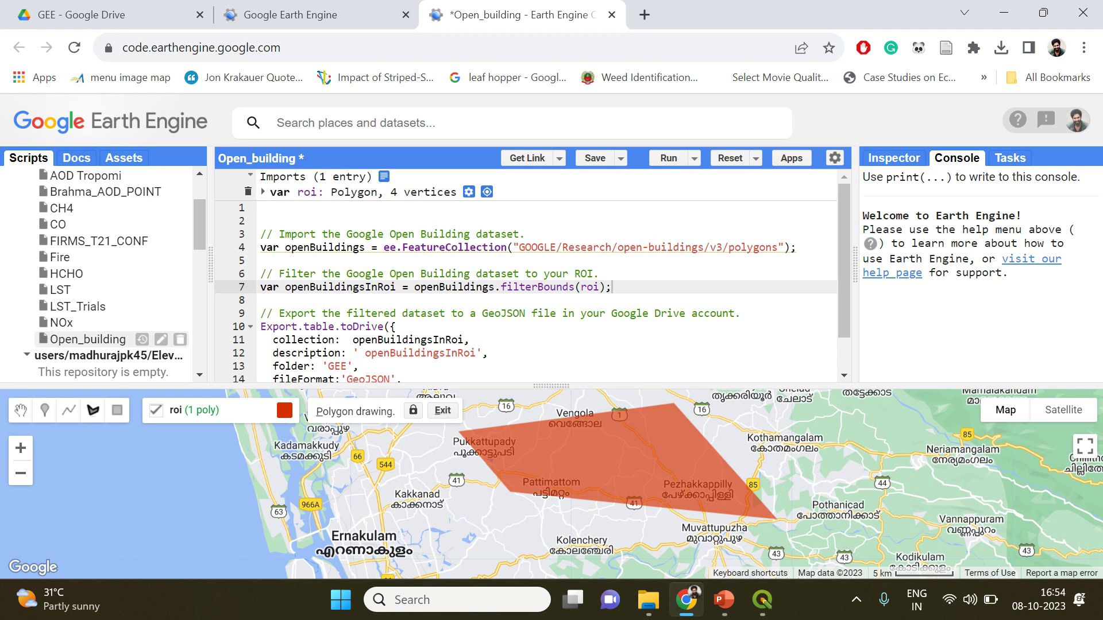
left_click(487, 192)
key("Return")
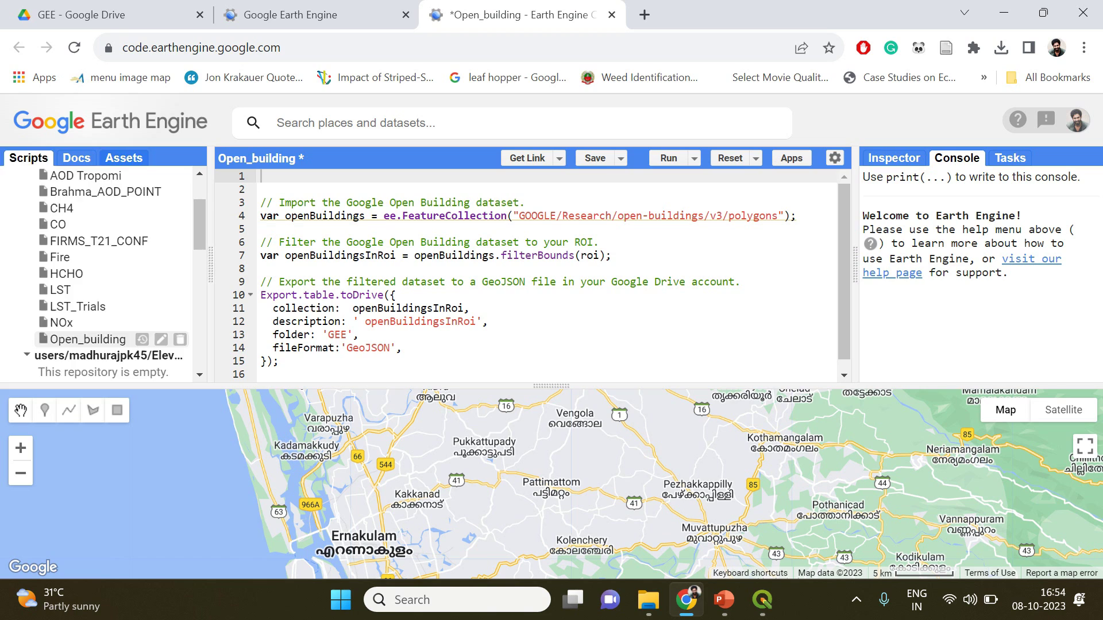
- Upload the Munnar_building_shp .cpg, .dbf, .prj, .shp and .shx files as a new shapefile asset
left_click(124, 158)
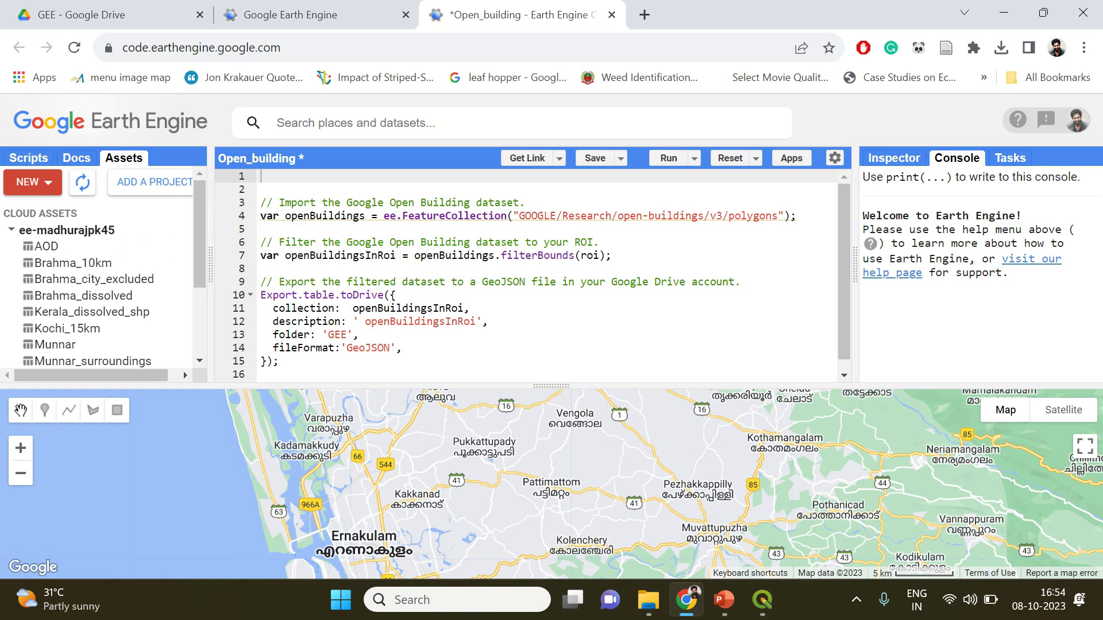
left_click(32, 182)
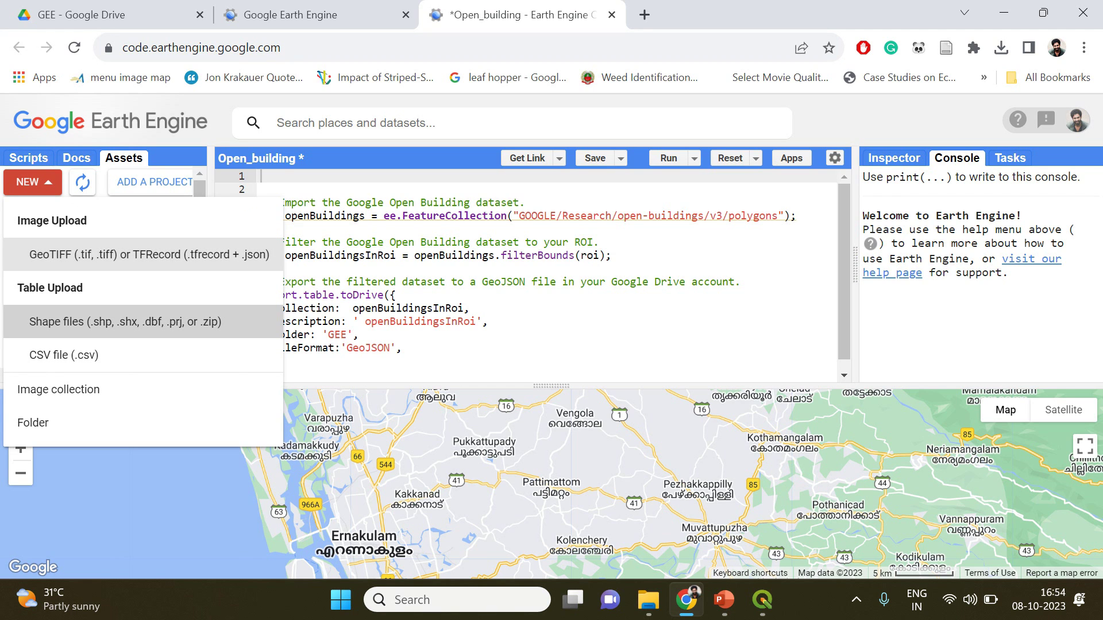
left_click(125, 321)
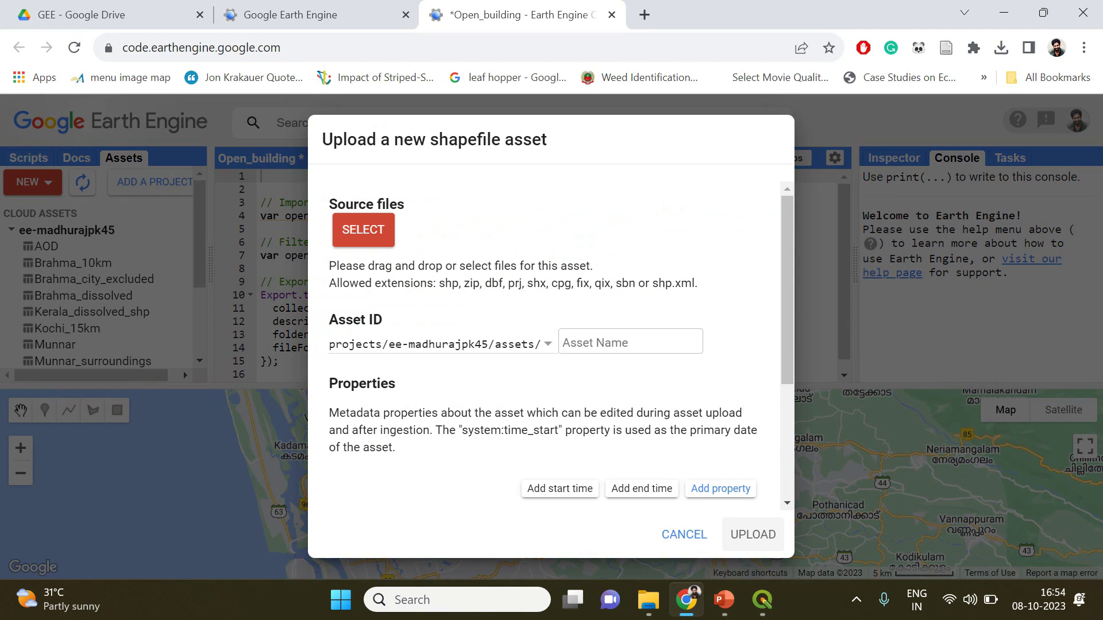
left_click(353, 231)
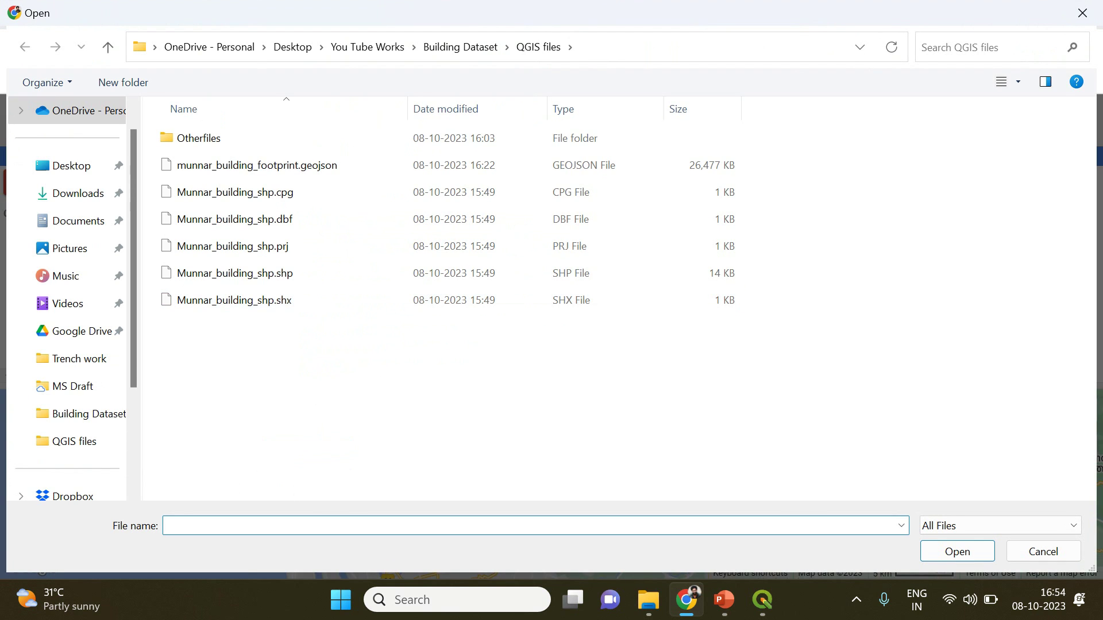
left_click_drag(244, 337, 263, 193)
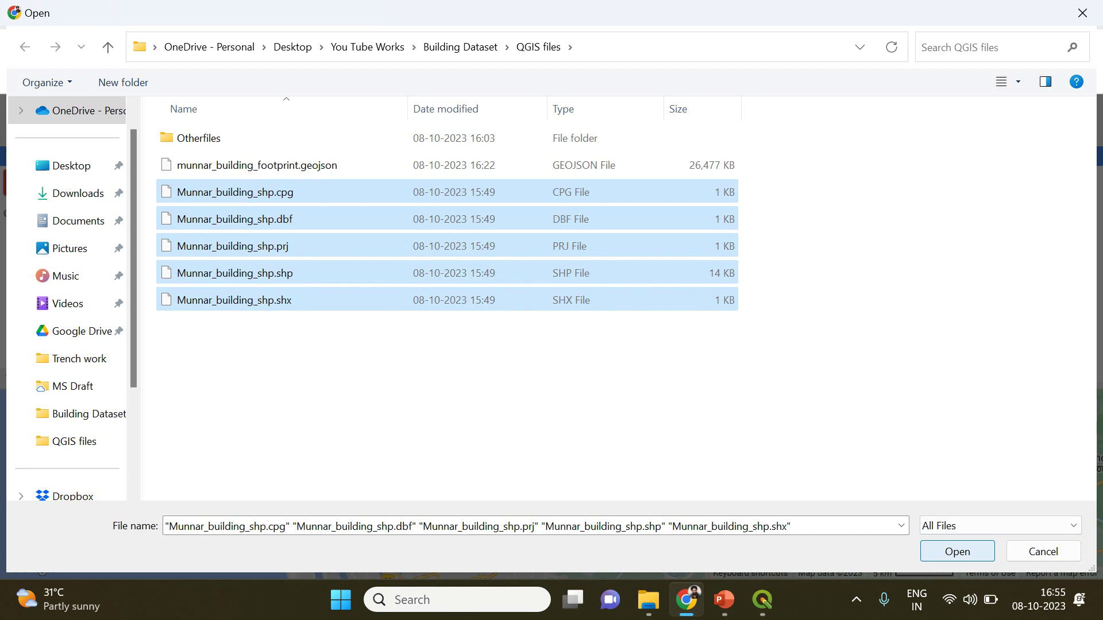
left_click(957, 551)
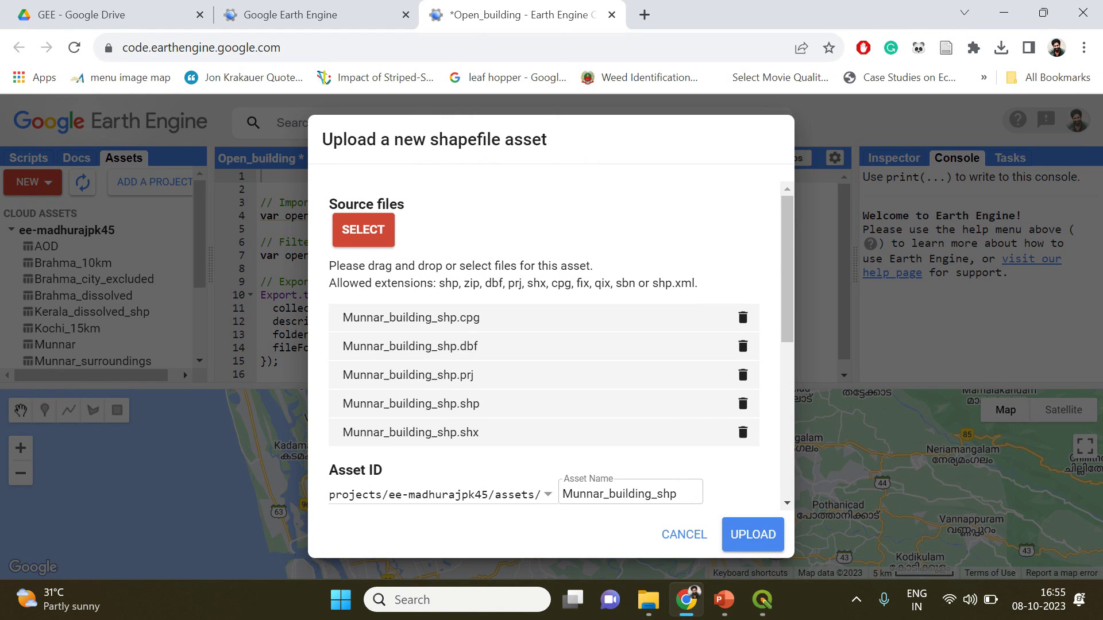
left_click(750, 533)
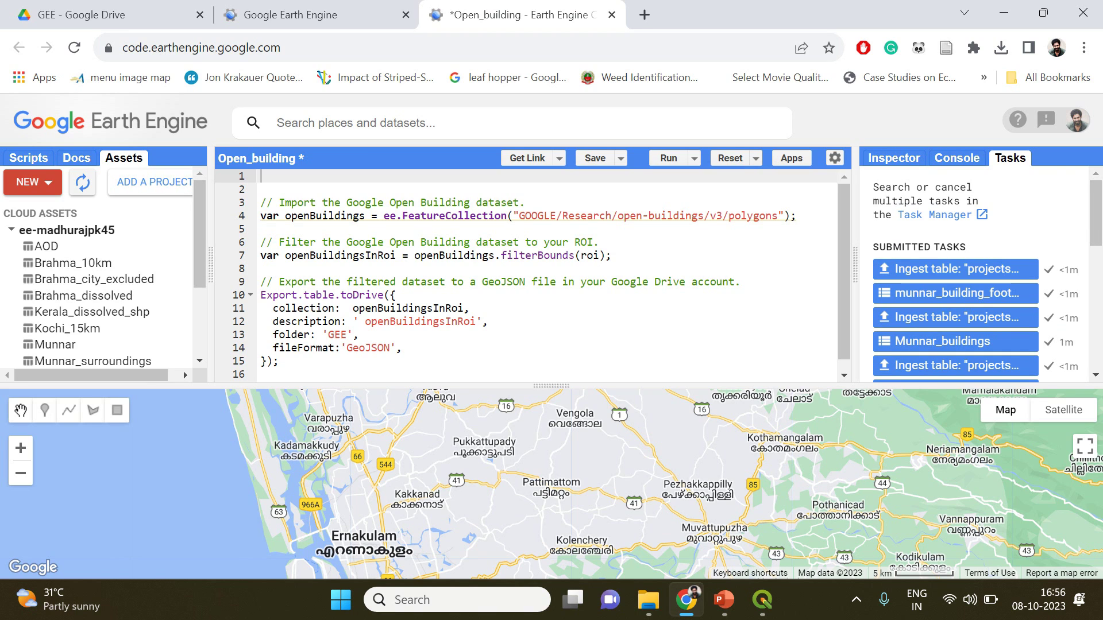
- Refresh the cloud asset list and locate the uploaded Munnar_building_shp table
left_click(82, 183)
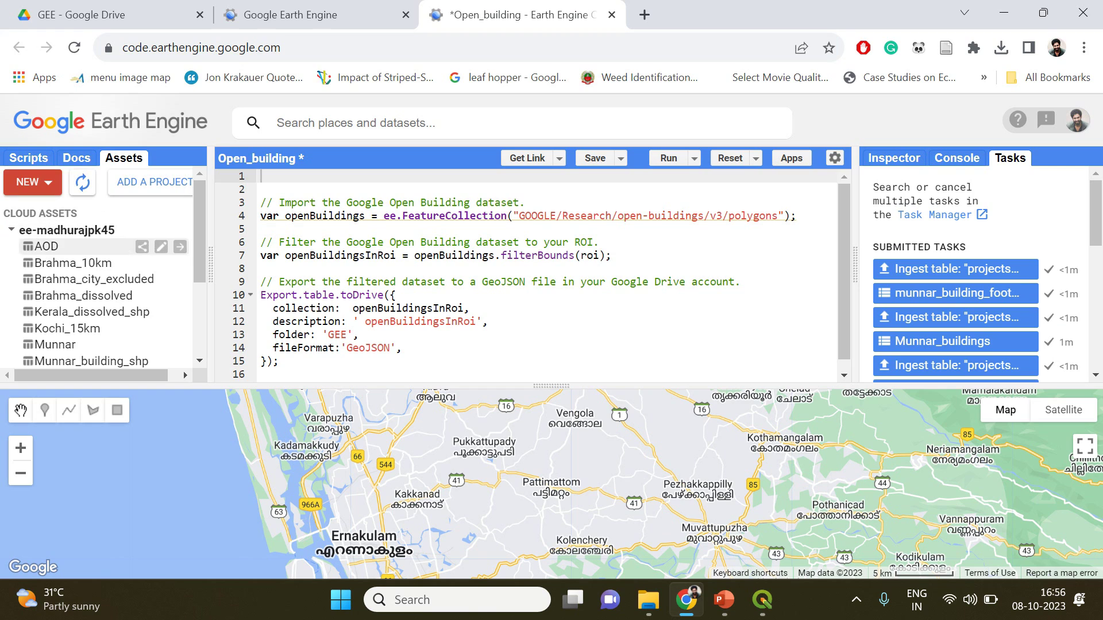
left_click(82, 182)
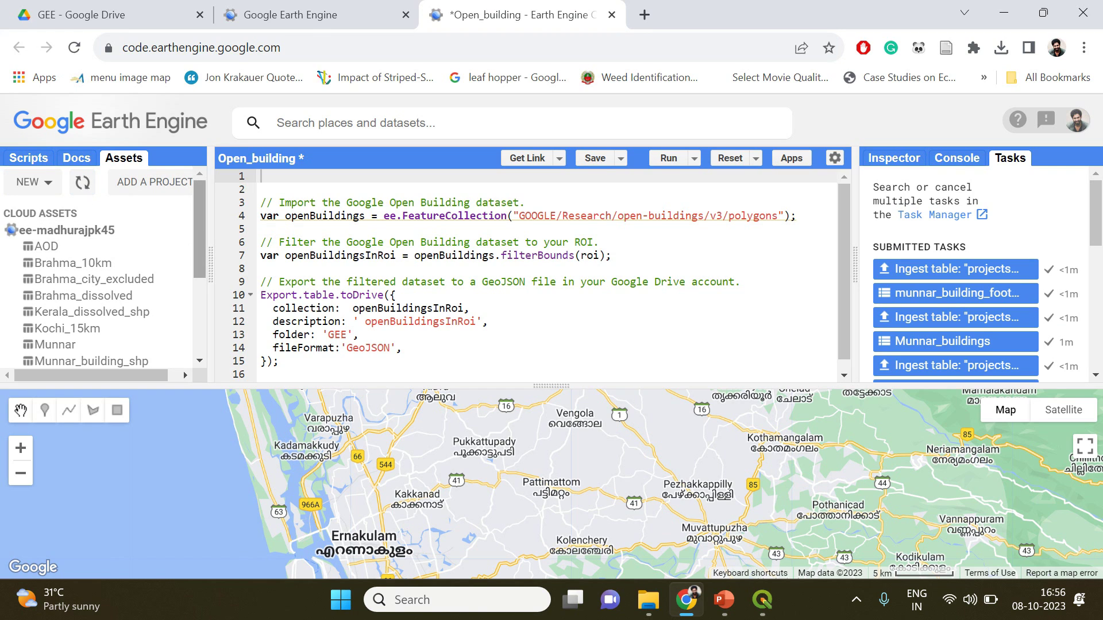
left_click_drag(200, 225, 199, 251)
scroll(104, 267, "down", 3)
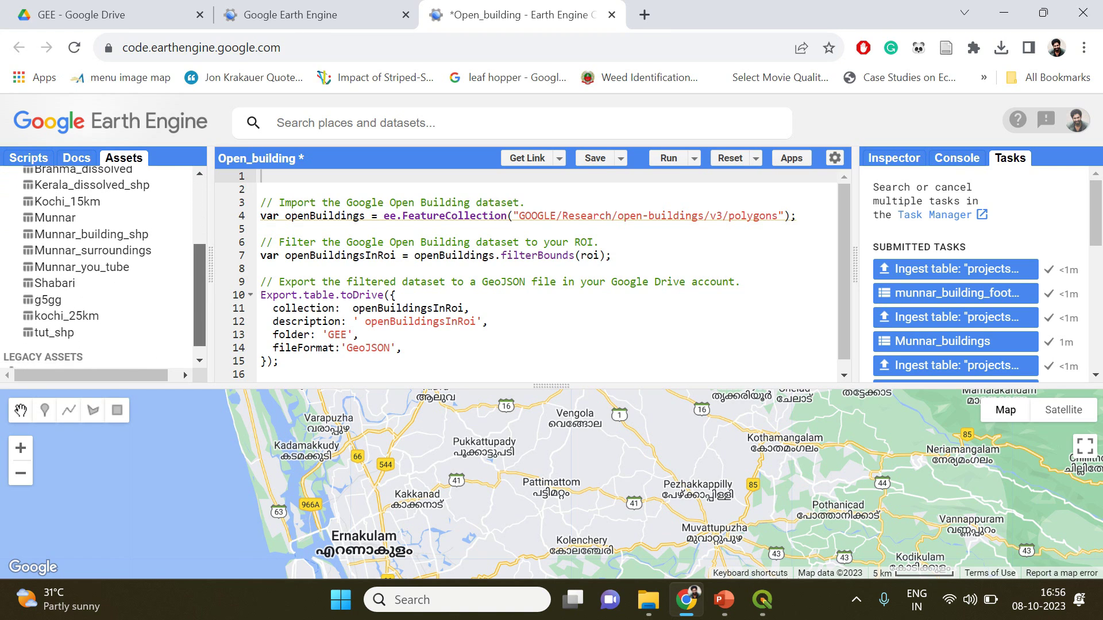
scroll(104, 267, "up", 2)
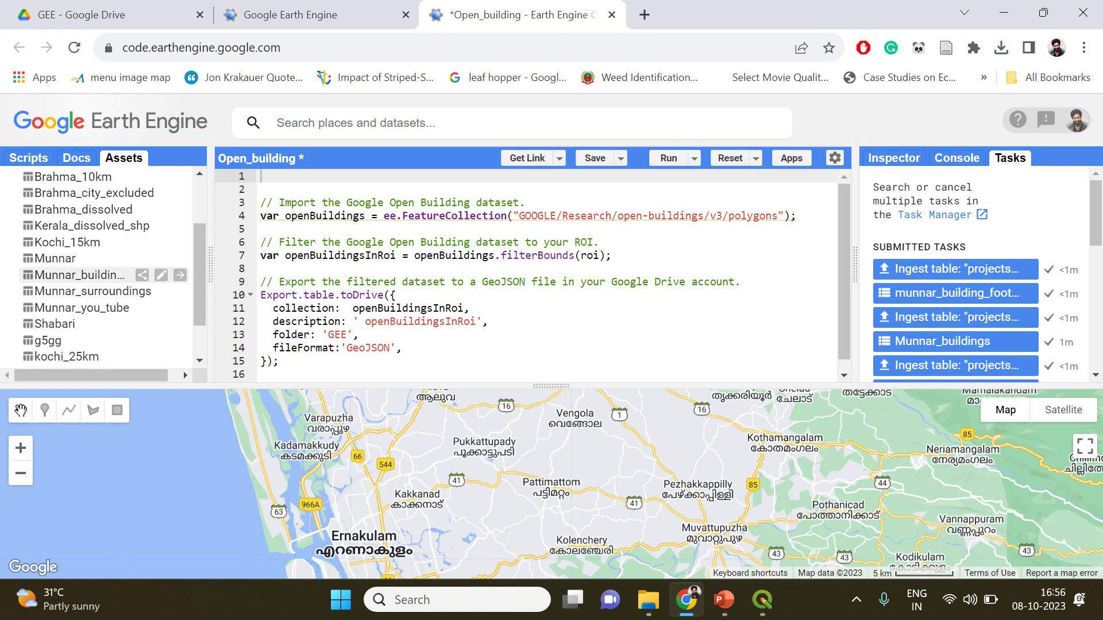
- Examine the asset details of the Munnar_building_shp table, including its description and table ID, and close them
left_click(79, 275)
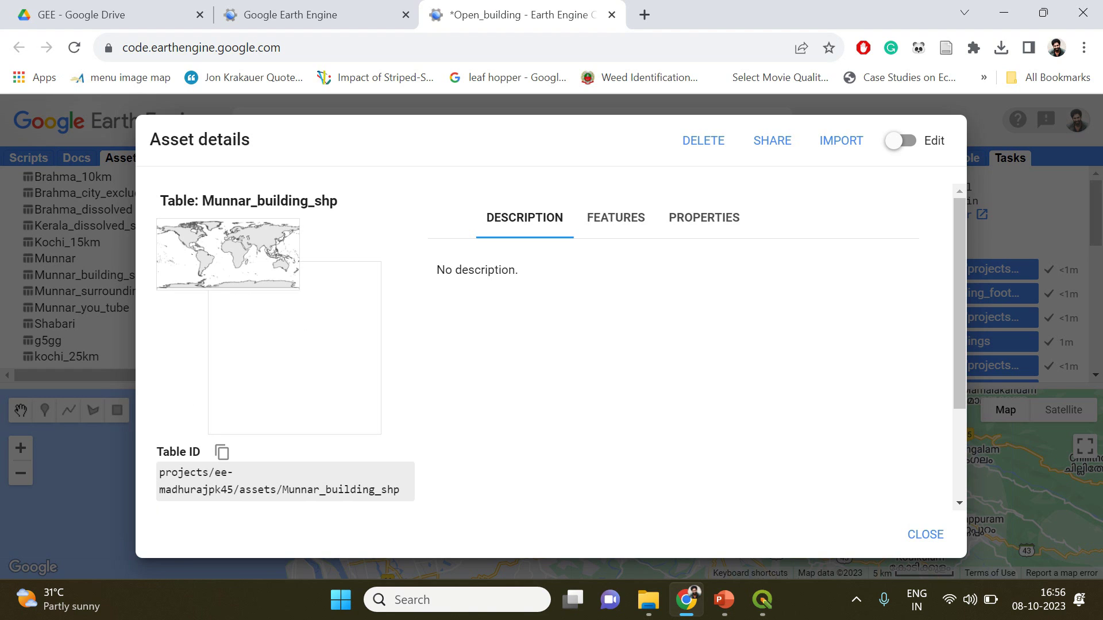
scroll(551, 344, "down", 3)
scroll(551, 344, "up", 3)
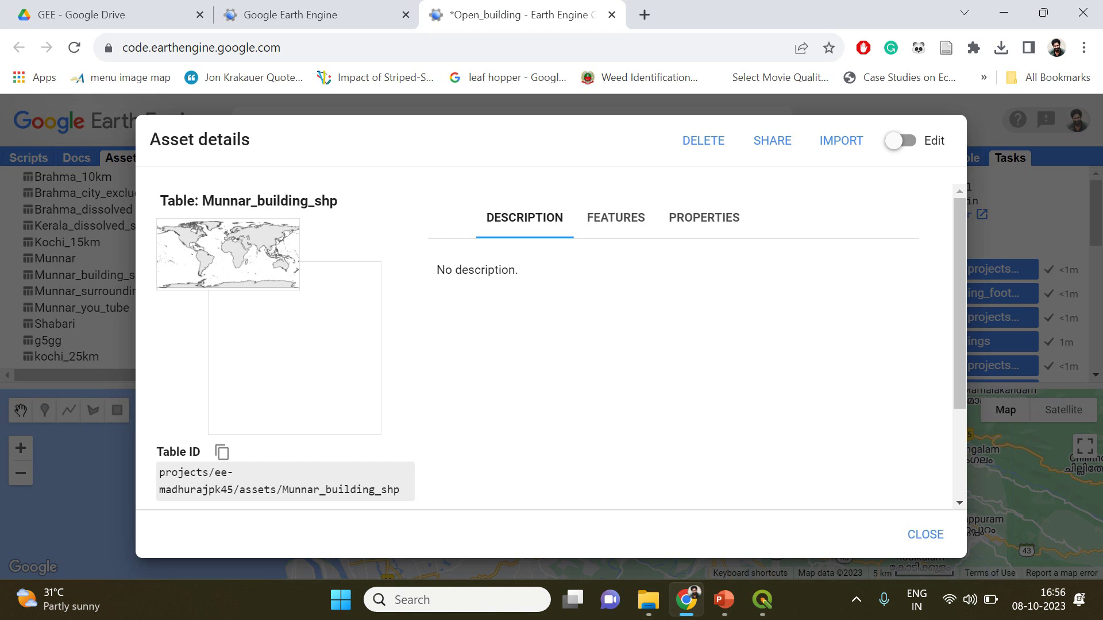
left_click(925, 534)
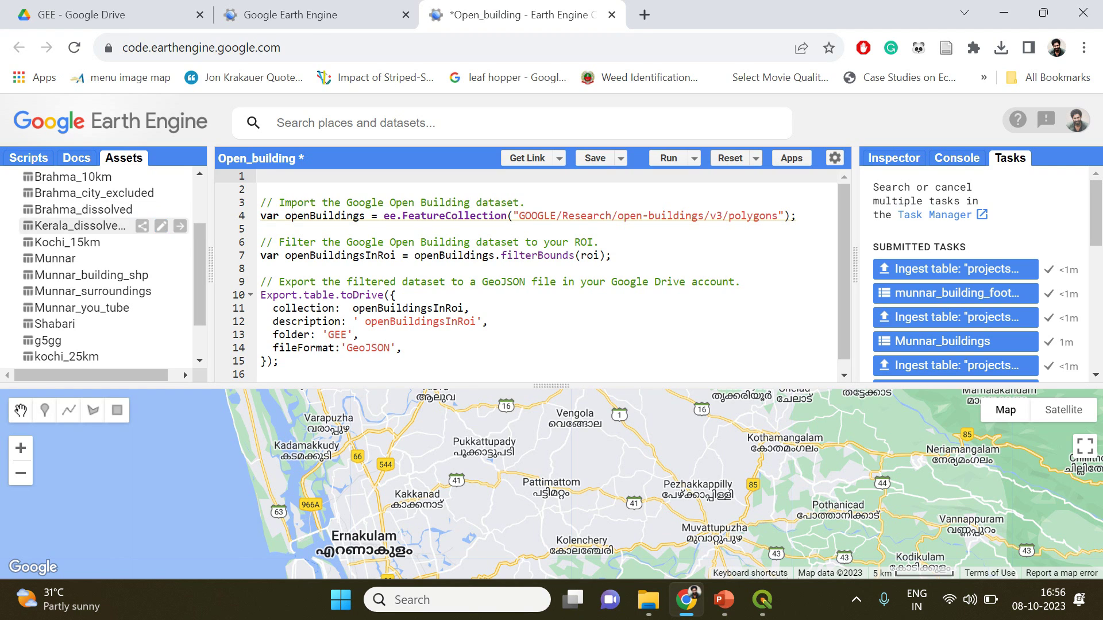
- Import the Munnar_building_shp asset into the script and rename its variable to roi
mouse_move(143, 275)
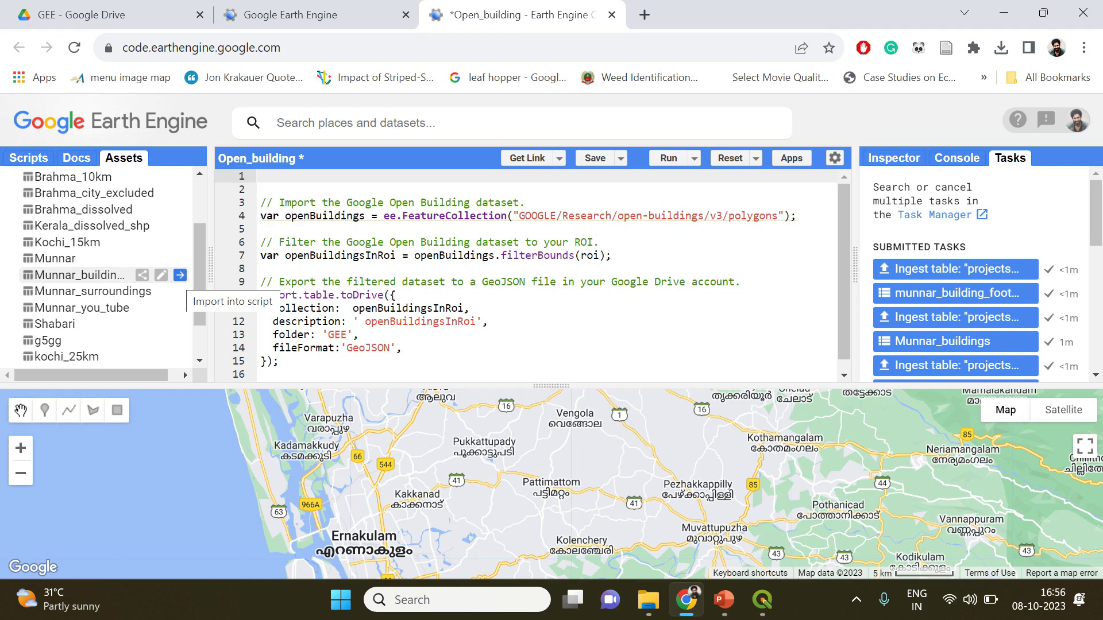
left_click(180, 275)
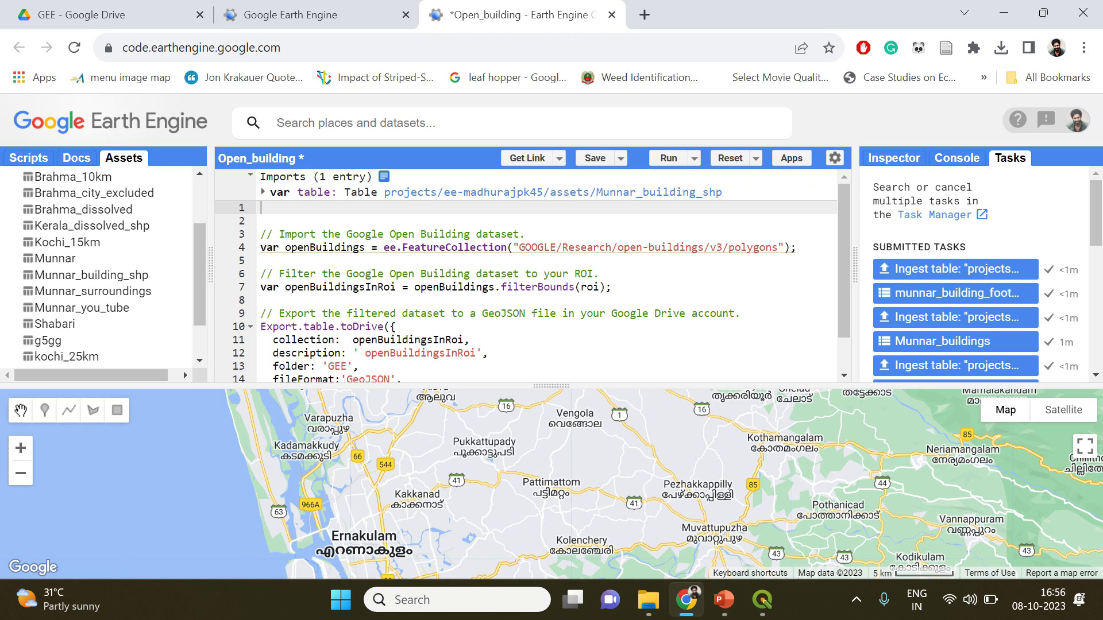
left_click(313, 192)
type("roi")
left_click(612, 288)
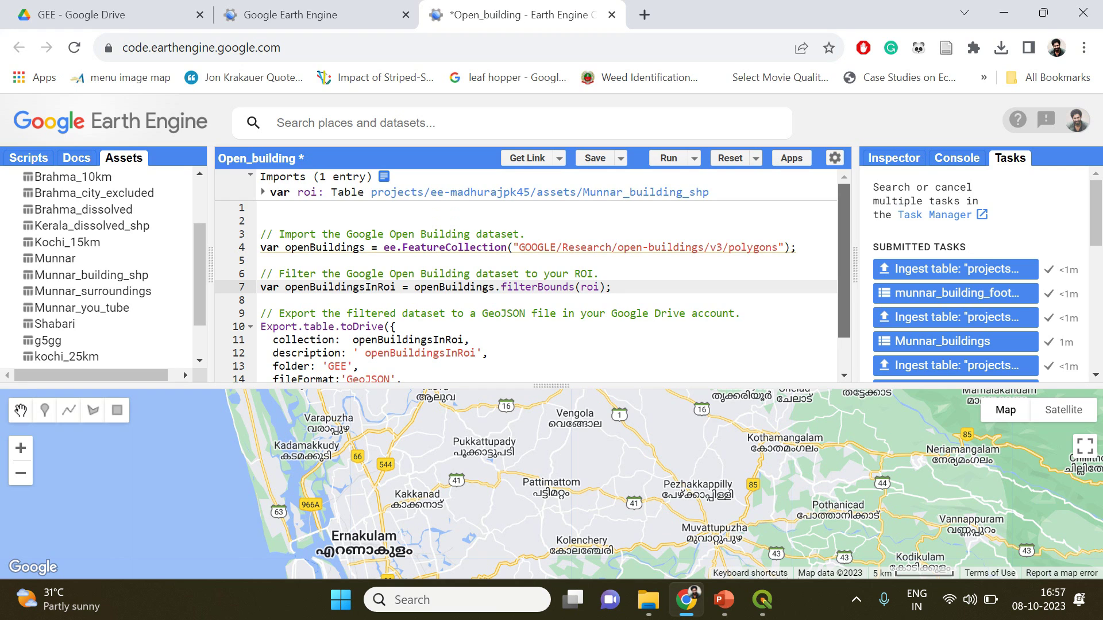
- Run the Open_building script and open the export settings of its openBuildingsInRoi task
mouse_move(843, 259)
left_mouse_down()
mouse_move(844, 290)
mouse_move(843, 258)
left_mouse_up()
key("ctrl+Return")
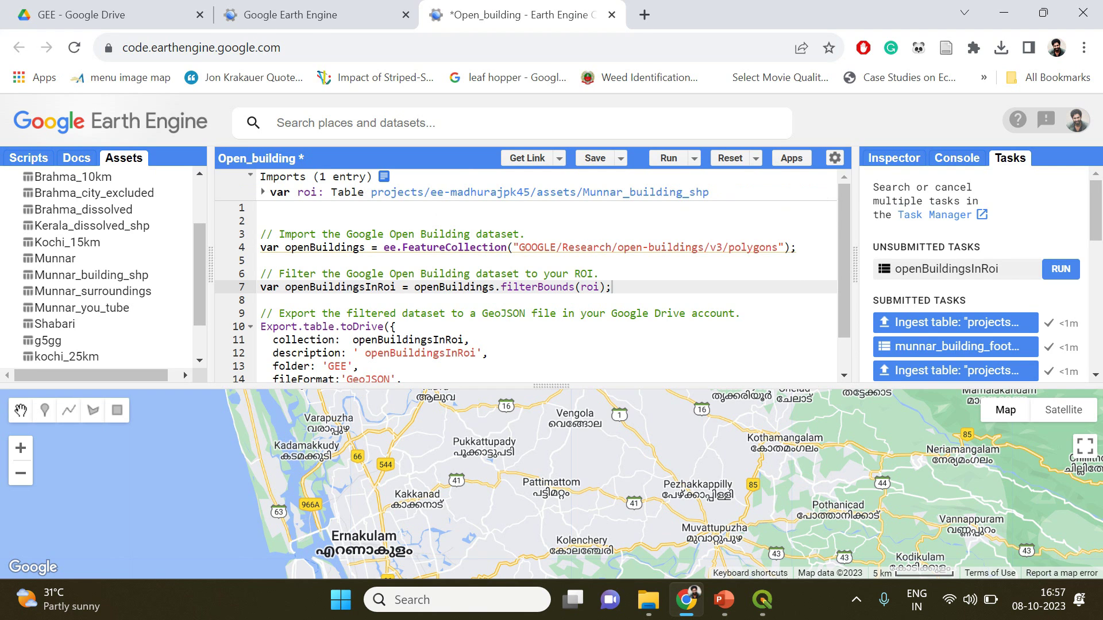
left_click(1060, 269)
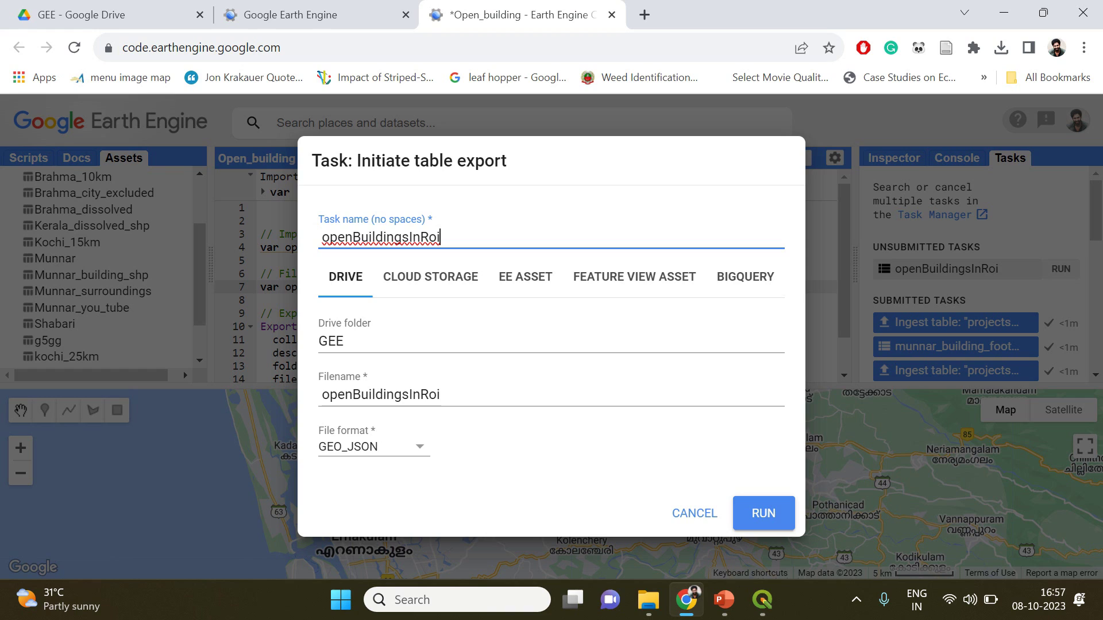
- Name both the export task and its file munnar_buildingfootprint, and start the GEO_JSON export to the GEE Drive folder
triple_click(380, 237)
type("m")
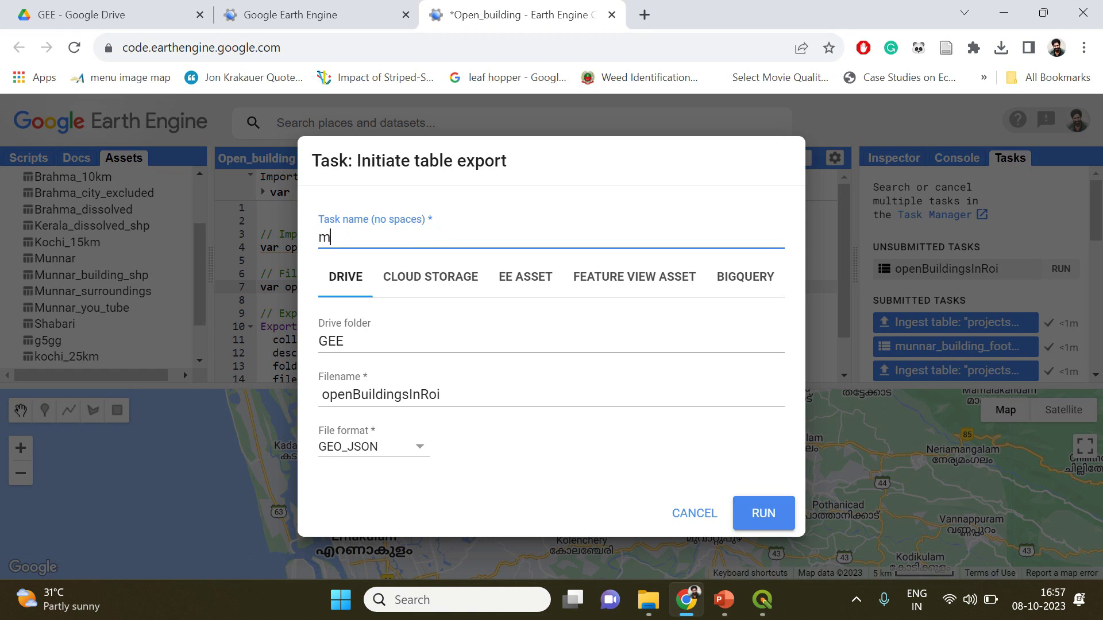
type("unnar_buildingfootprint")
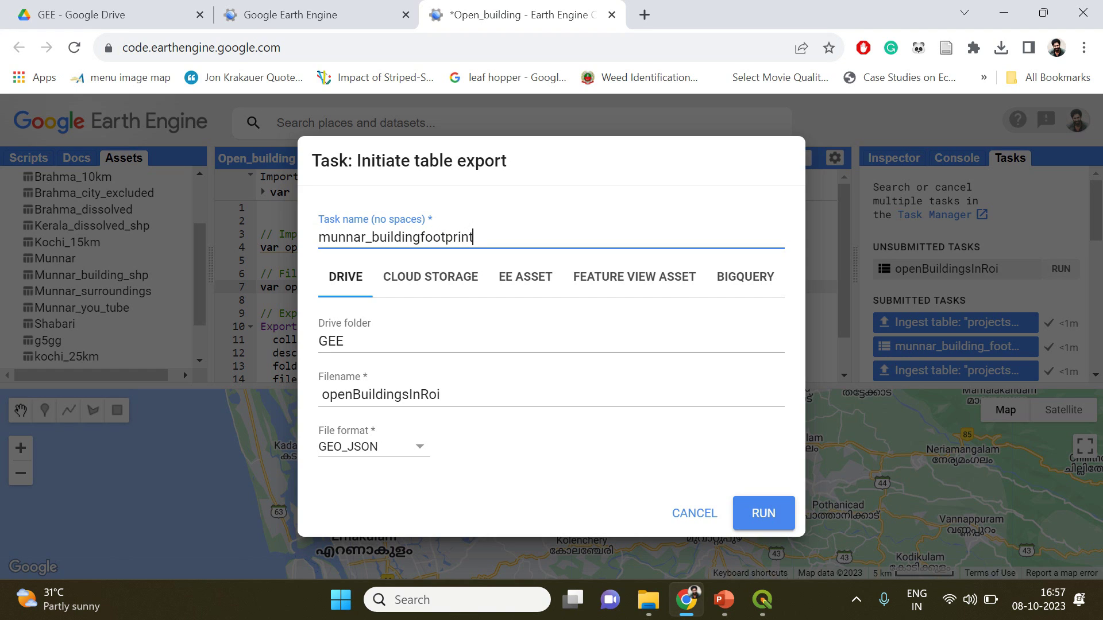
key("ctrl+a")
key("ctrl+c")
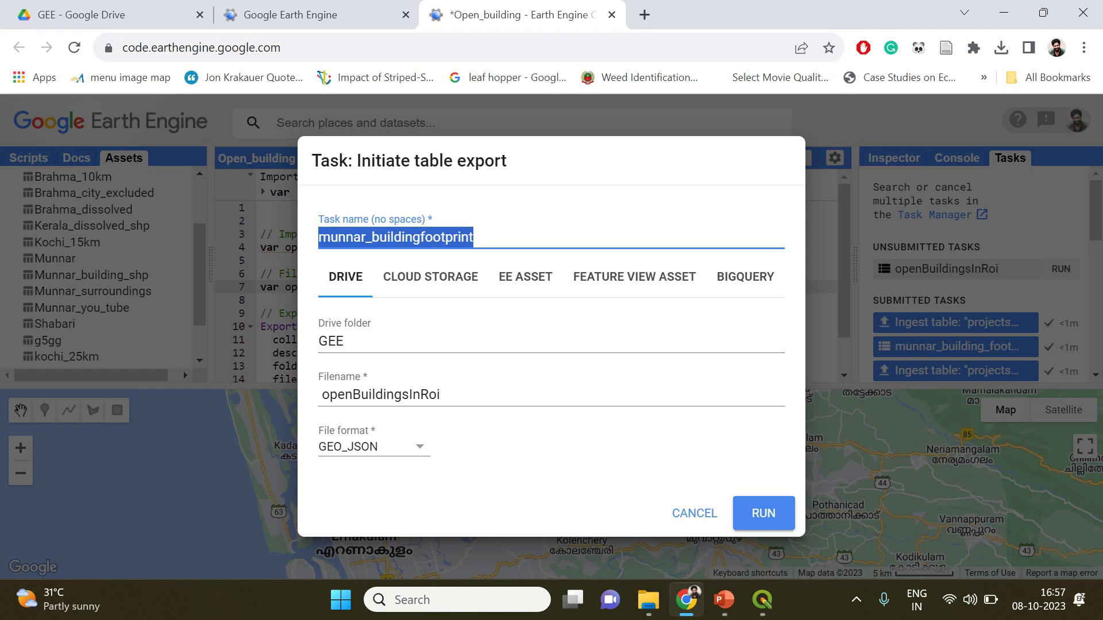
left_click_drag(441, 395, 322, 395)
key("ctrl+v")
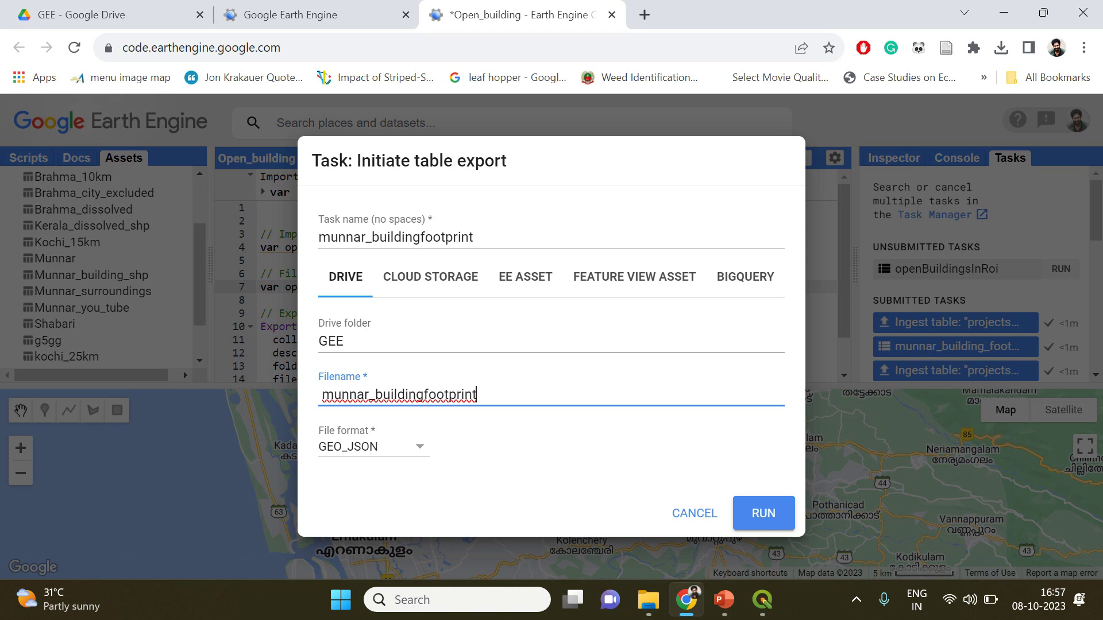
left_click(763, 513)
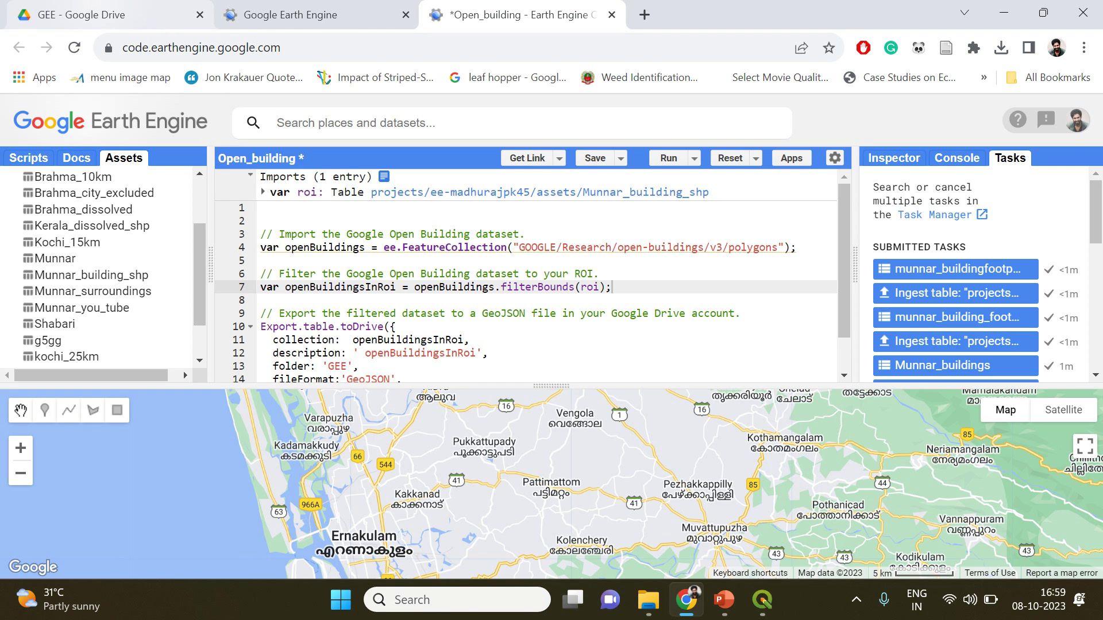
- Download munnar_buildingfootprint.geojson from the GEE folder in Google Drive, and paste munnar_building_footprint.geojson into the QGIS files folder in File Explorer
left_click(109, 14)
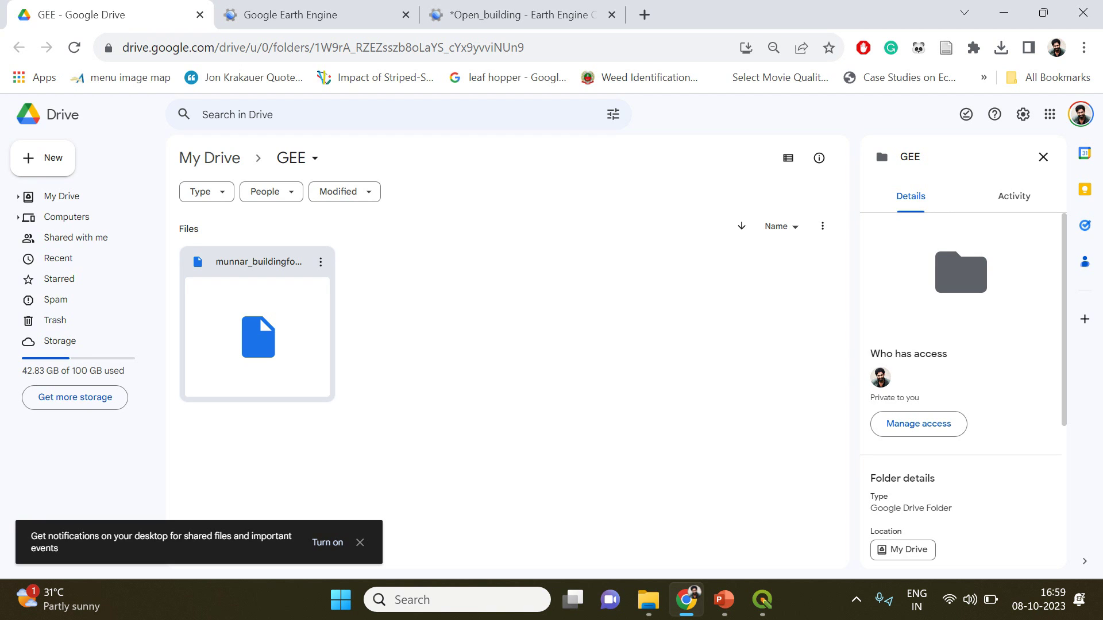
left_click(320, 262)
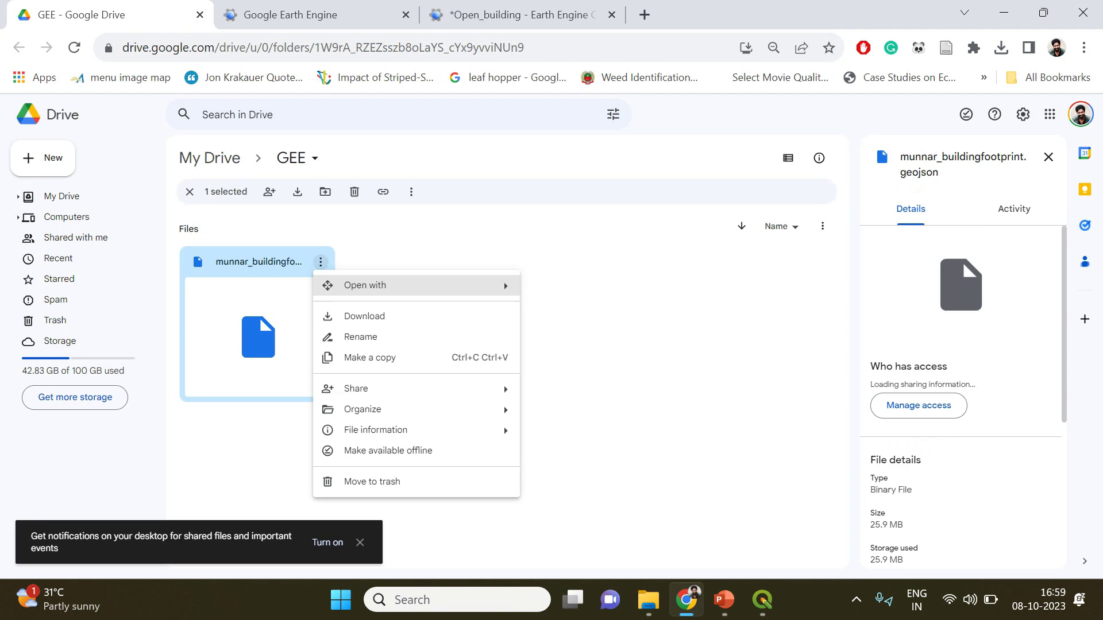
left_click(361, 316)
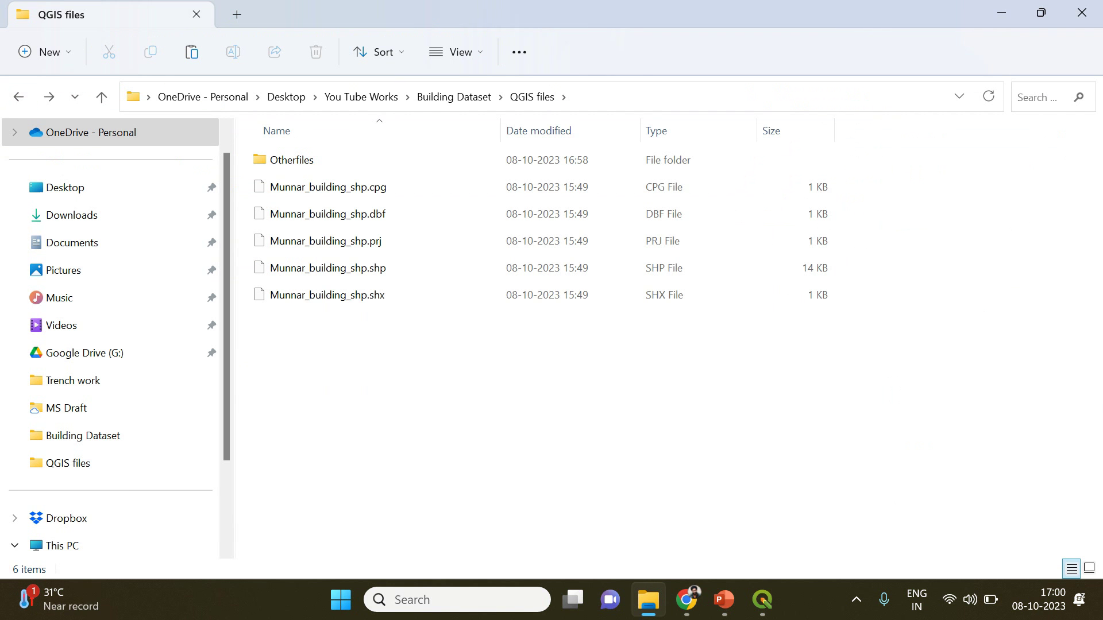
key("ctrl+v")
left_click(540, 436)
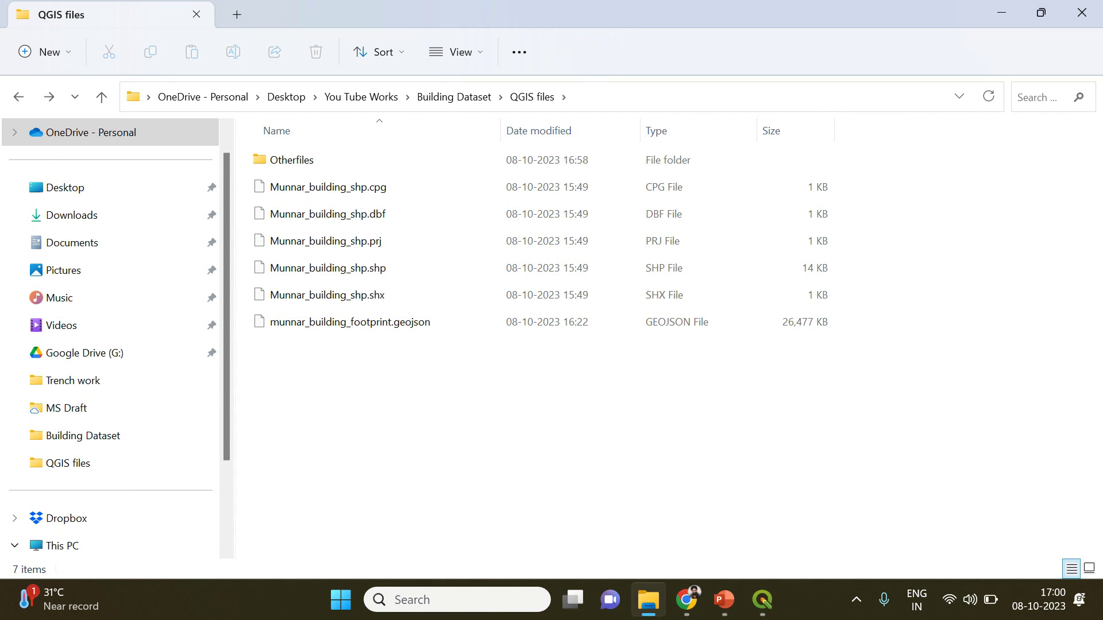
- Switch to QGIS and add Munnar_building_shp.shp and munnar_building_footprint.geojson from the QGIS files folder as layers
left_click(762, 599)
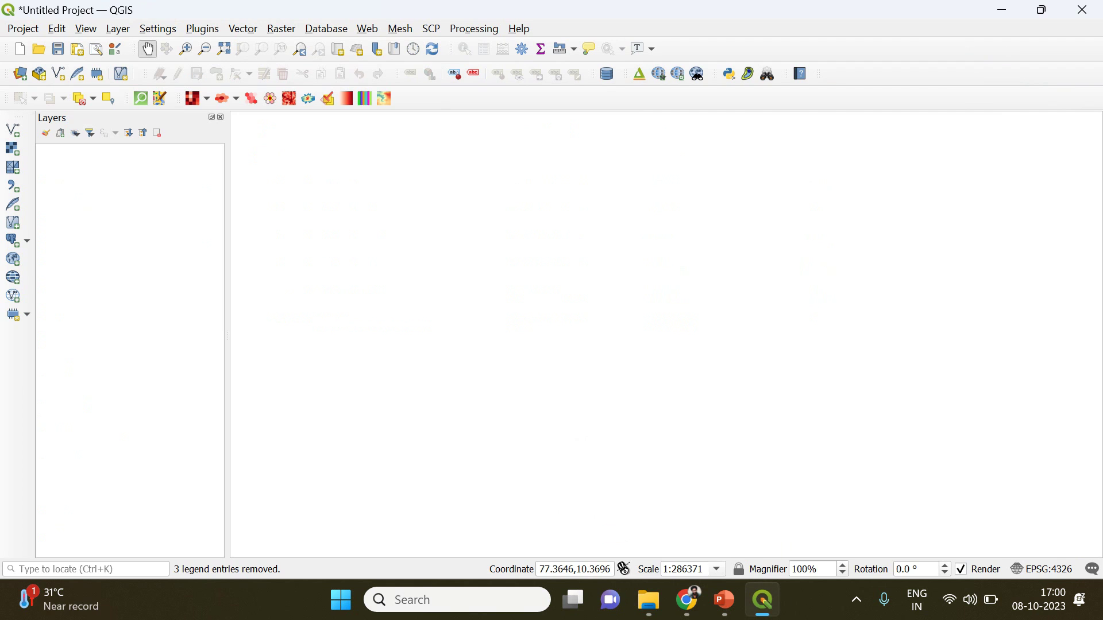
left_click(1041, 10)
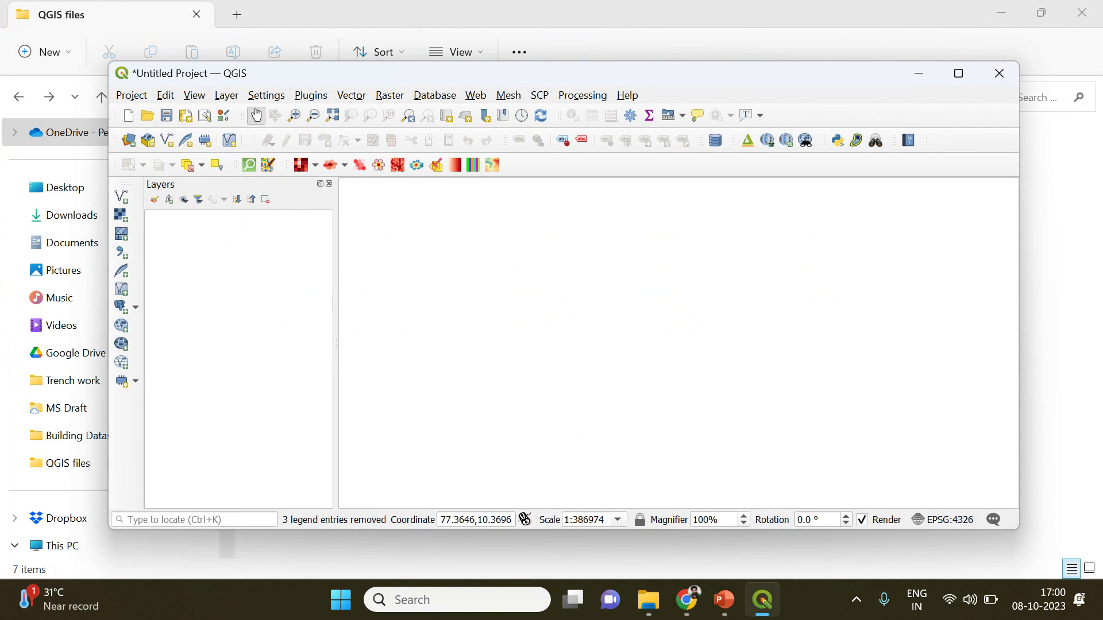
left_click_drag(494, 74, 871, 80)
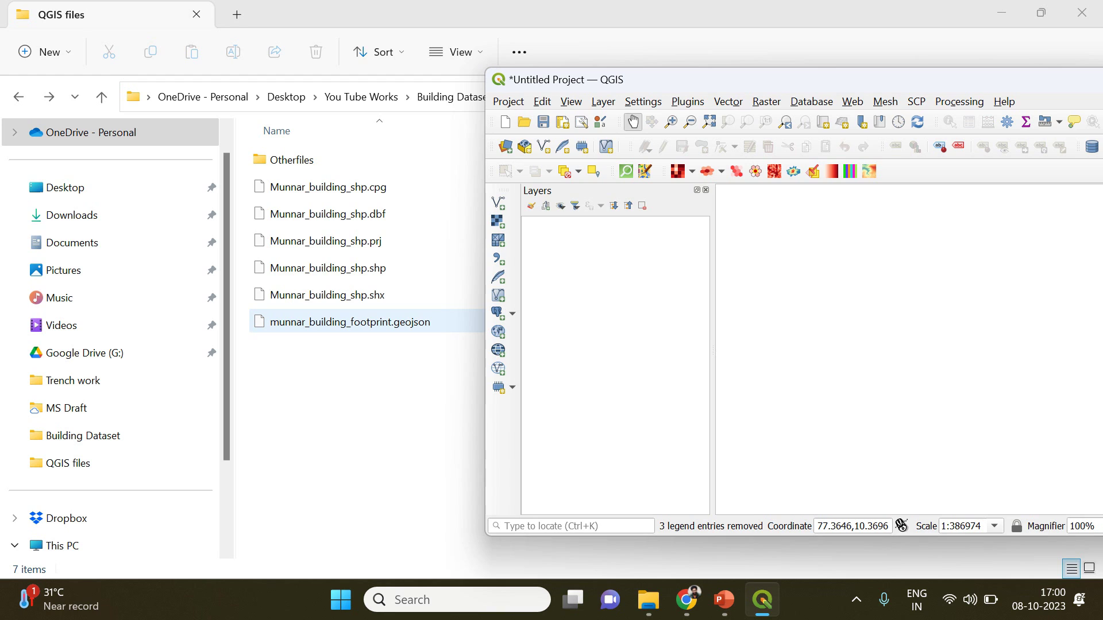
left_click_drag(328, 267, 850, 307)
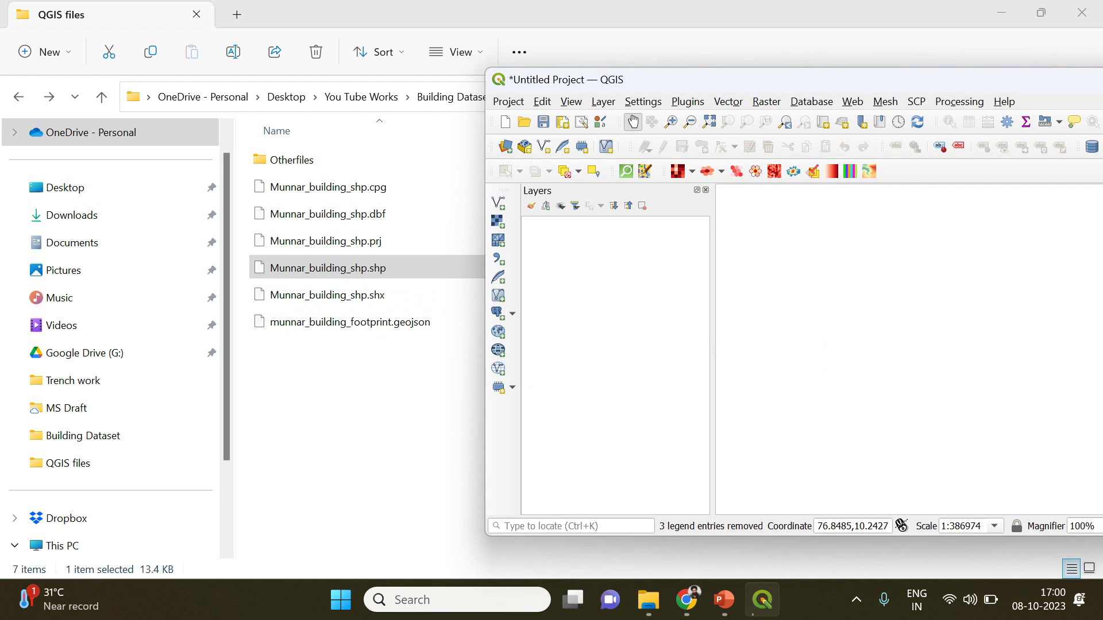
left_click_drag(350, 322, 1002, 359)
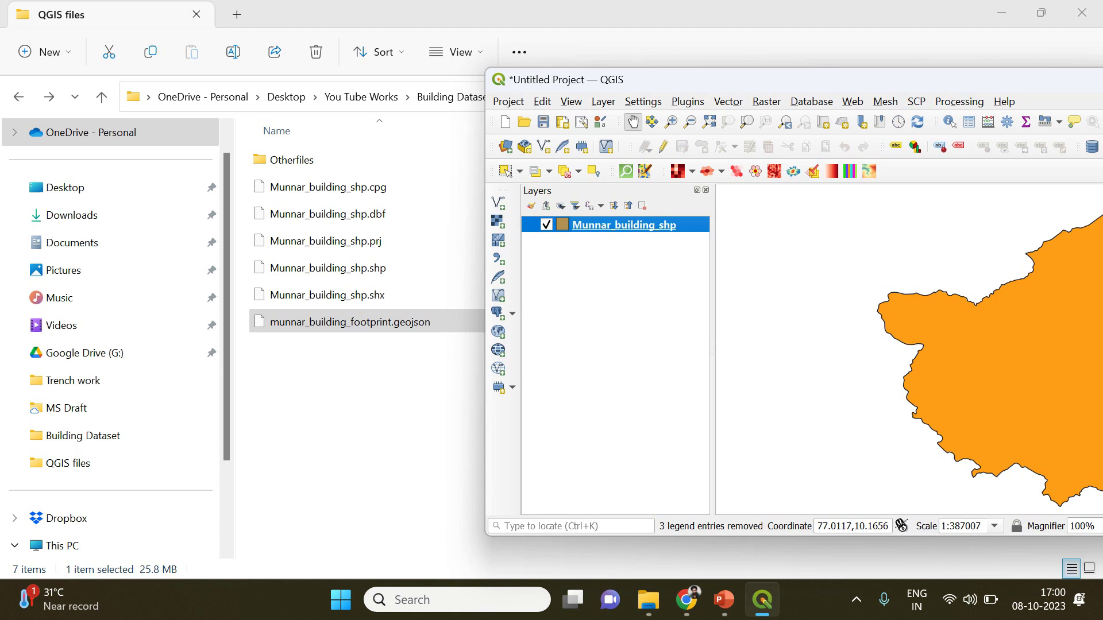
left_click_drag(804, 80, 542, 92)
left_click(1073, 91)
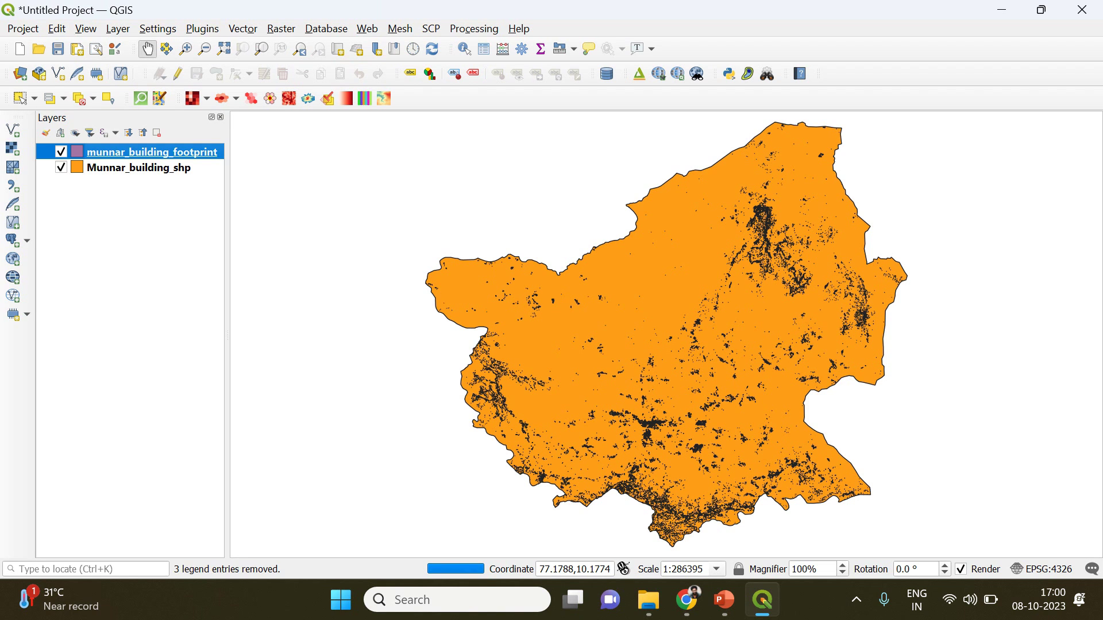
- Examine the building footprints within the Munnar boundary on the map, both in close-up and across the whole region
scroll(786, 276, "up", 5)
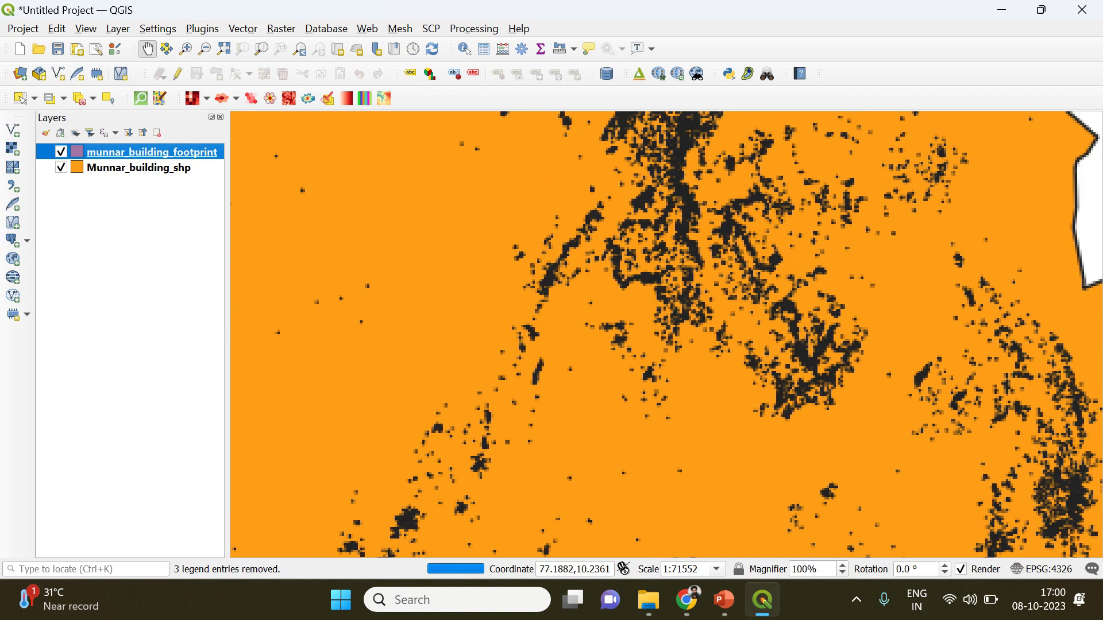
scroll(786, 288, "up", 3)
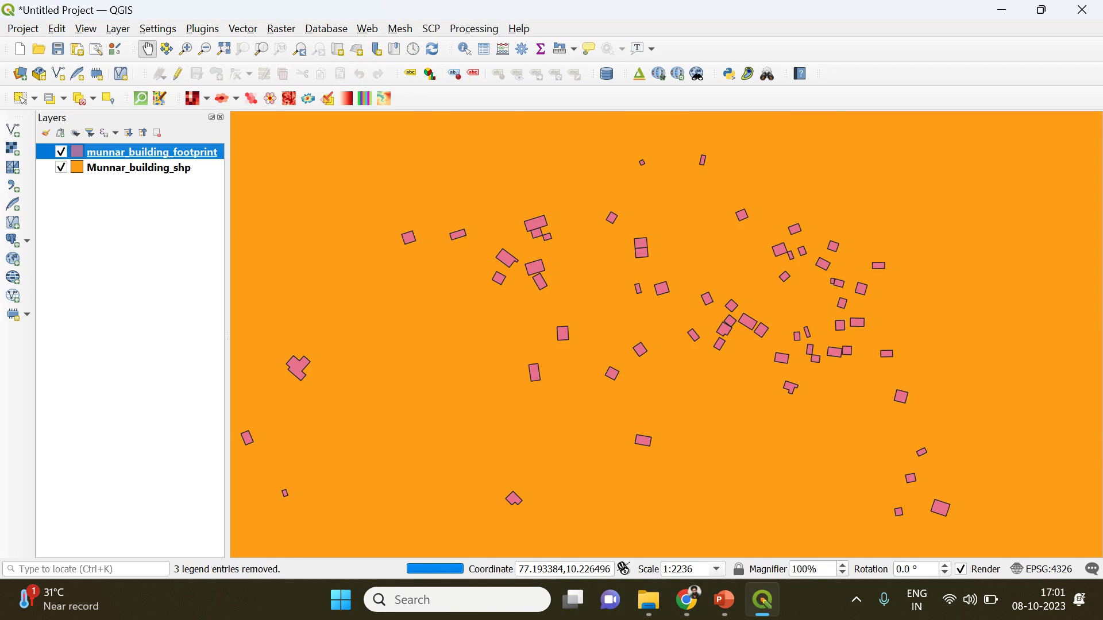
scroll(666, 333, "down", 1)
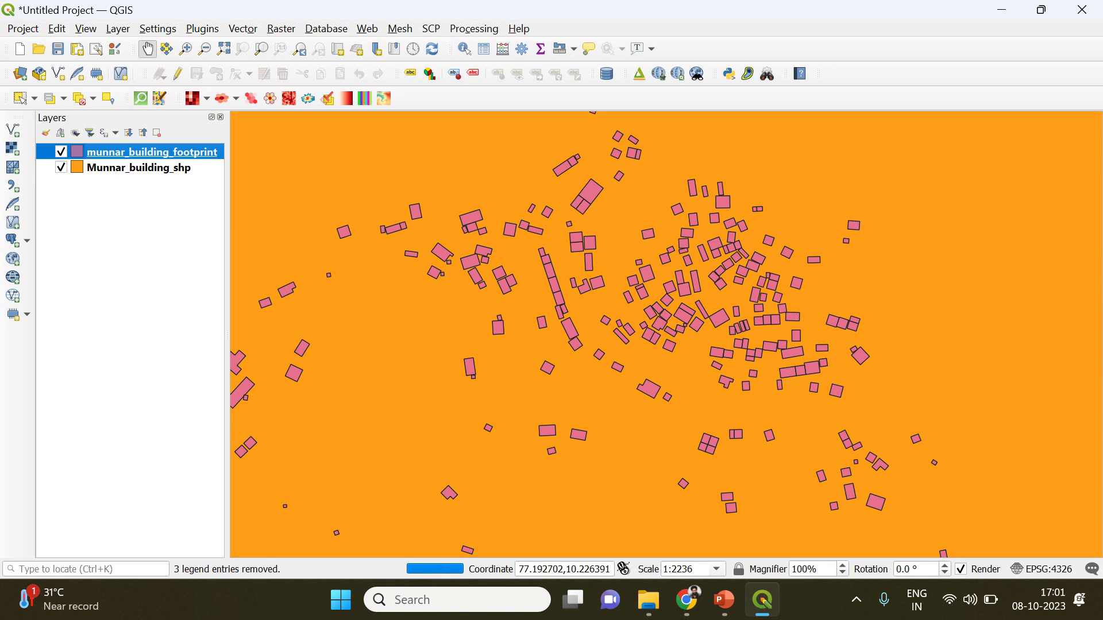
scroll(672, 299, "down", 3)
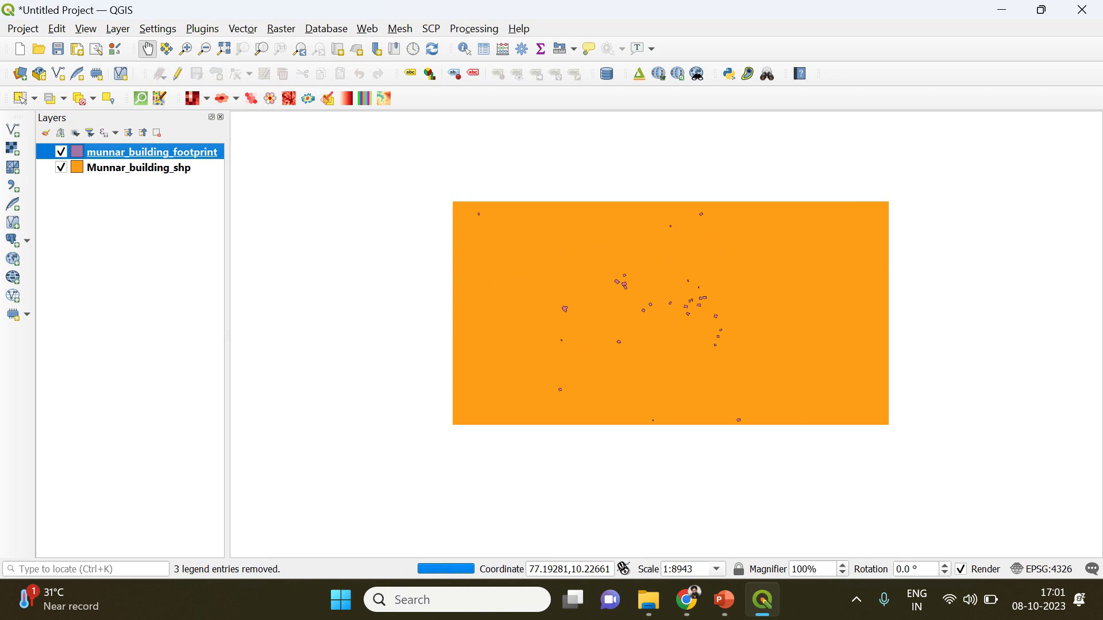
scroll(672, 305, "down", 2)
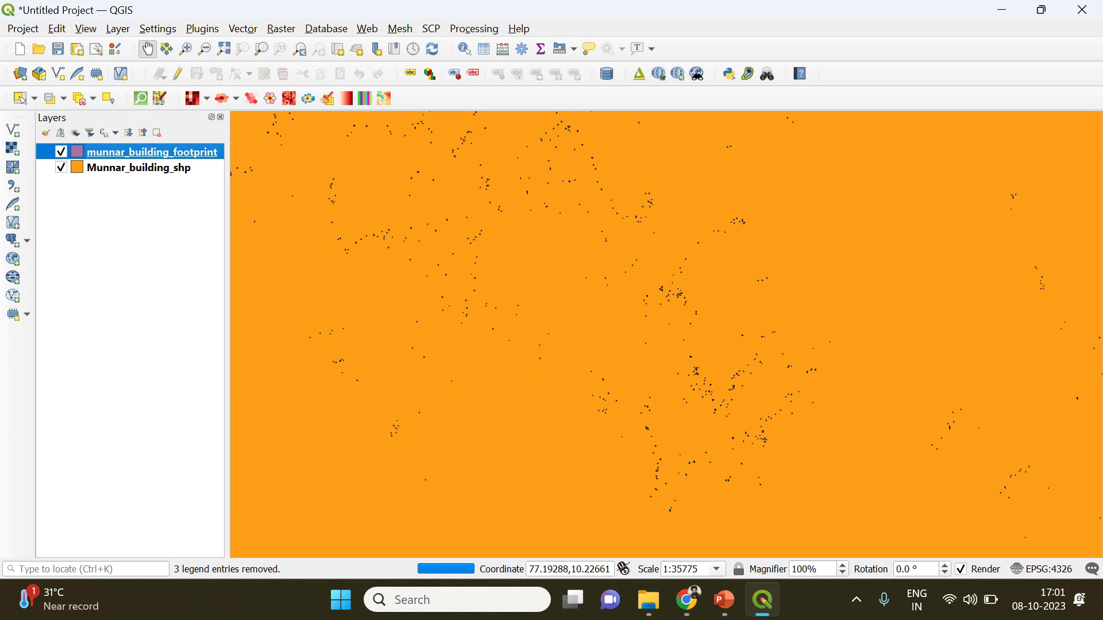
scroll(674, 292, "down", 1)
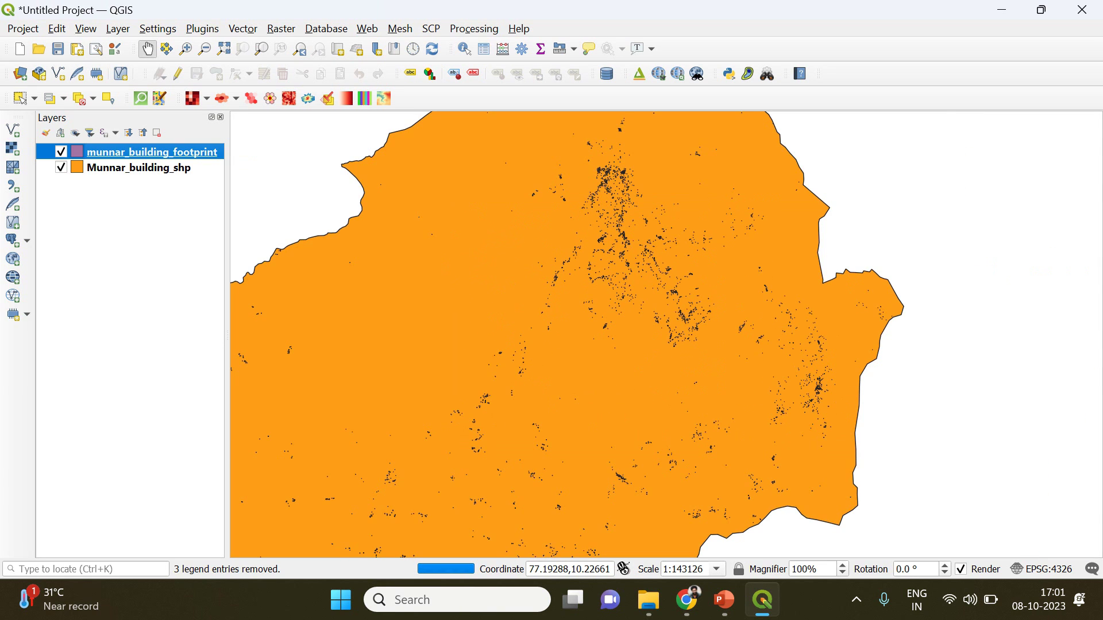
scroll(666, 333, "up", 5)
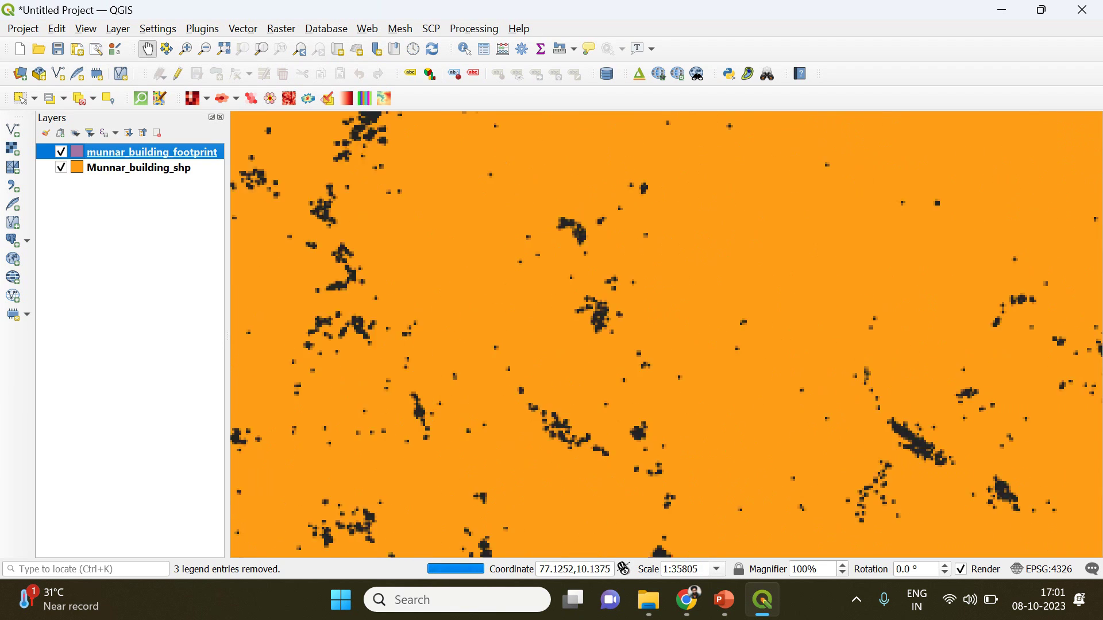
scroll(635, 210, "up", 2)
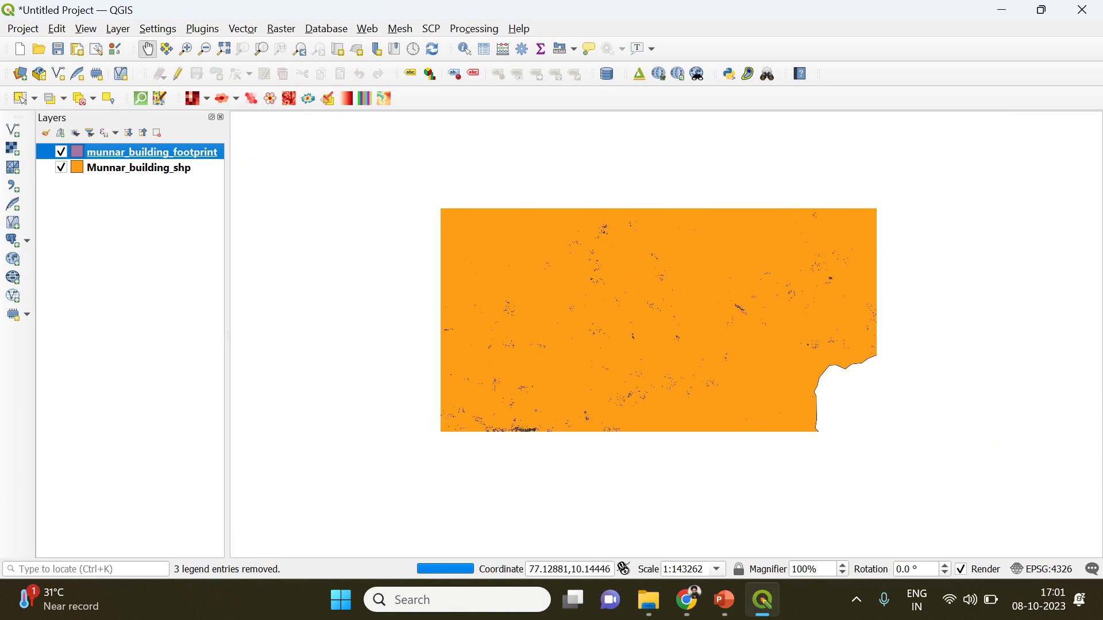
scroll(651, 304, "up", 1)
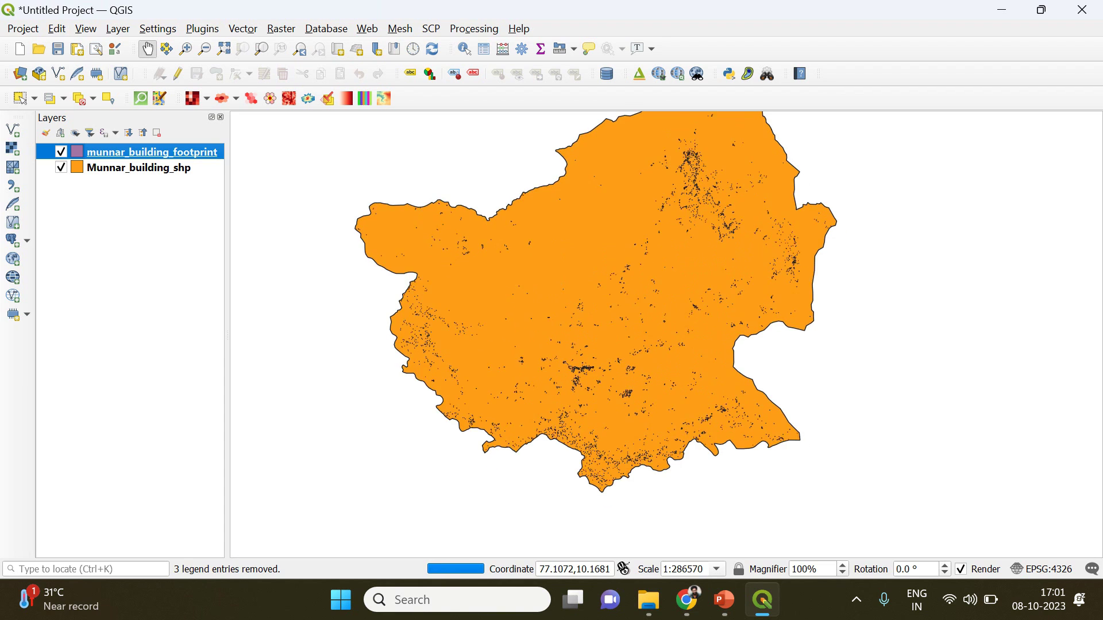
left_click_drag(651, 304, 680, 362)
- Set the fill colour of the Munnar_building_shp layer to the standard light green and apply it
right_click(157, 168)
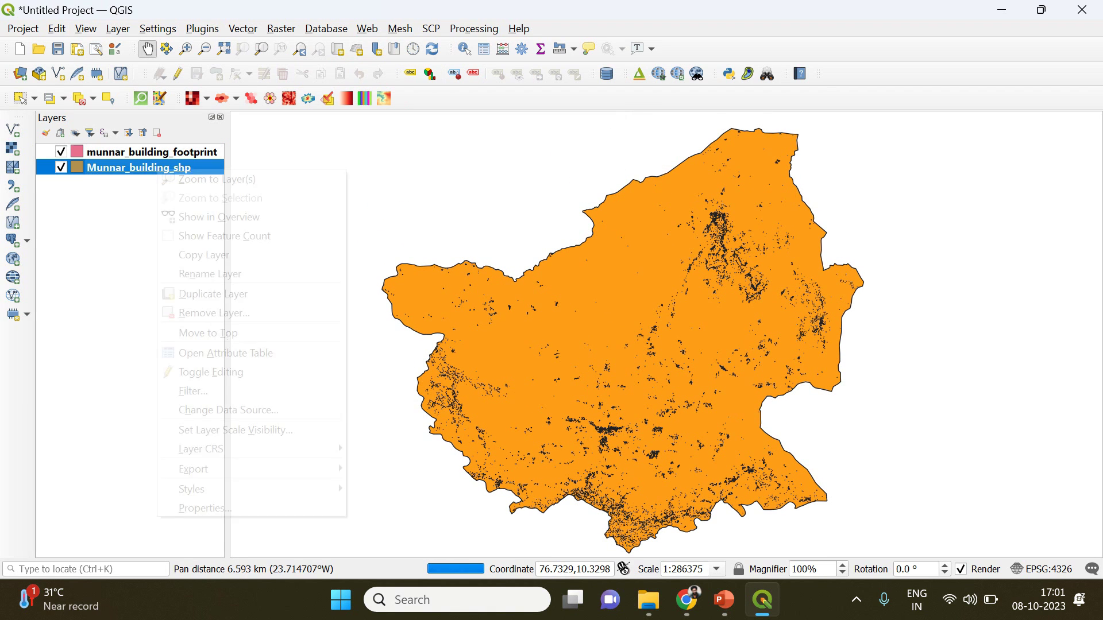
left_click(205, 507)
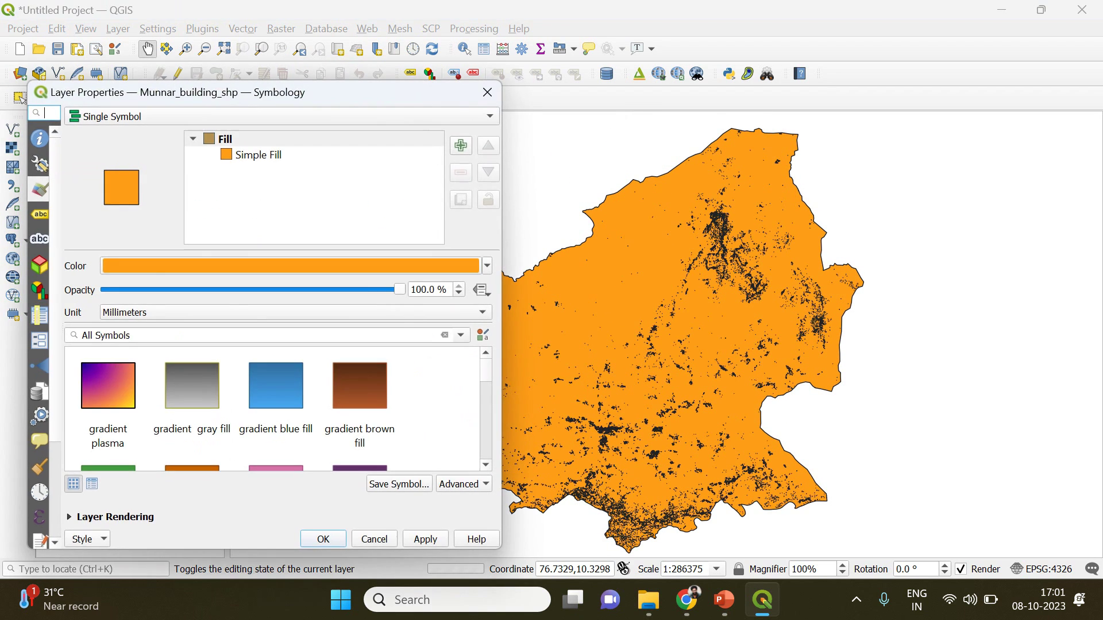
left_click(487, 266)
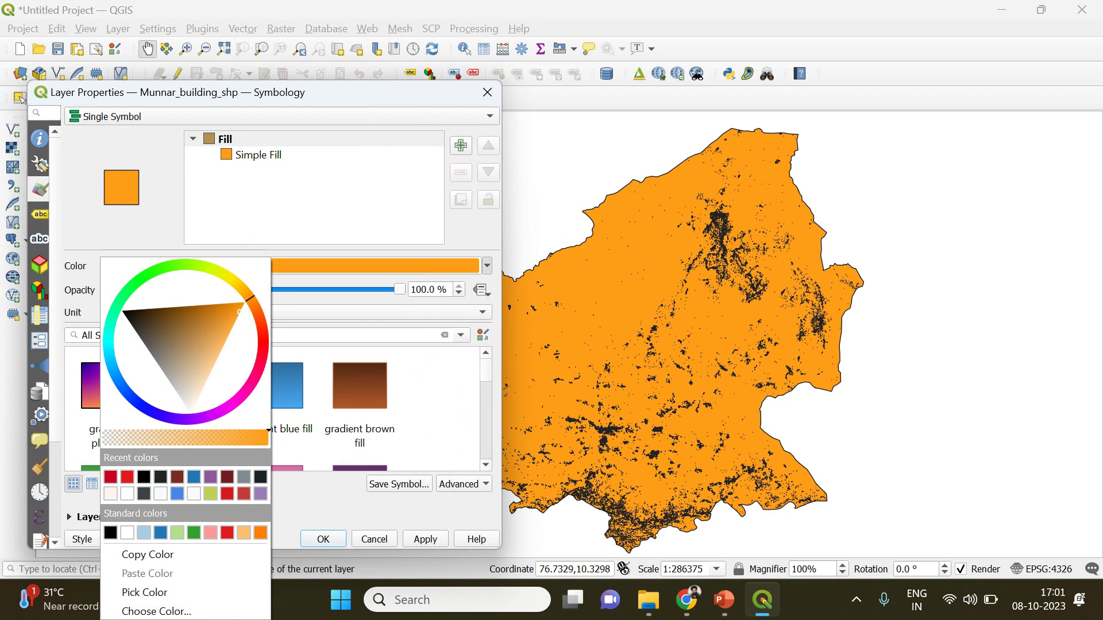
left_click(177, 533)
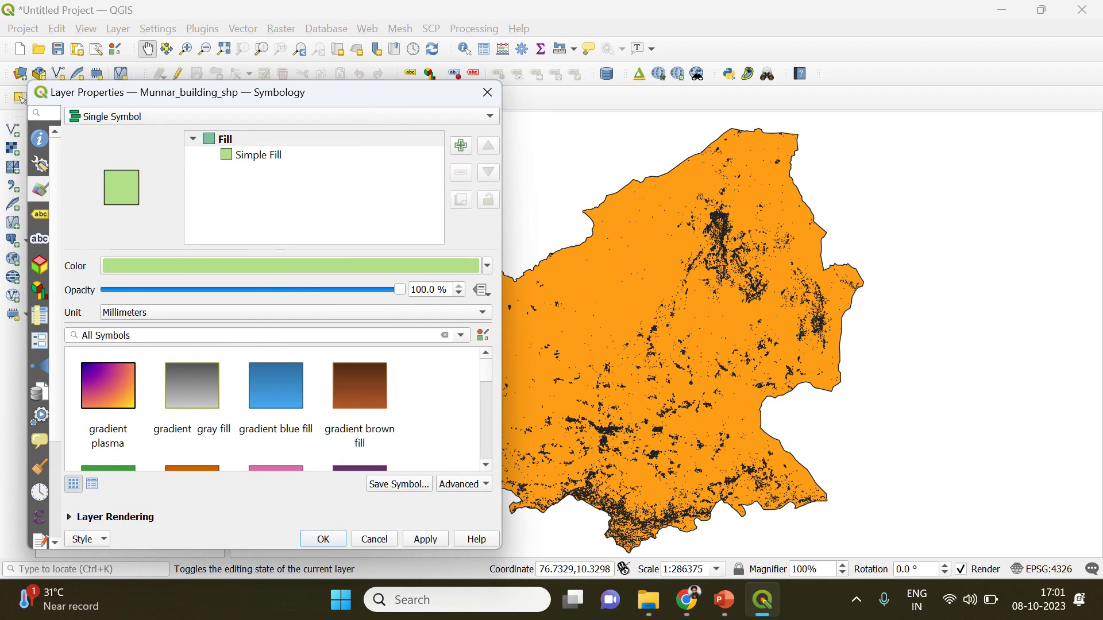
left_click(425, 539)
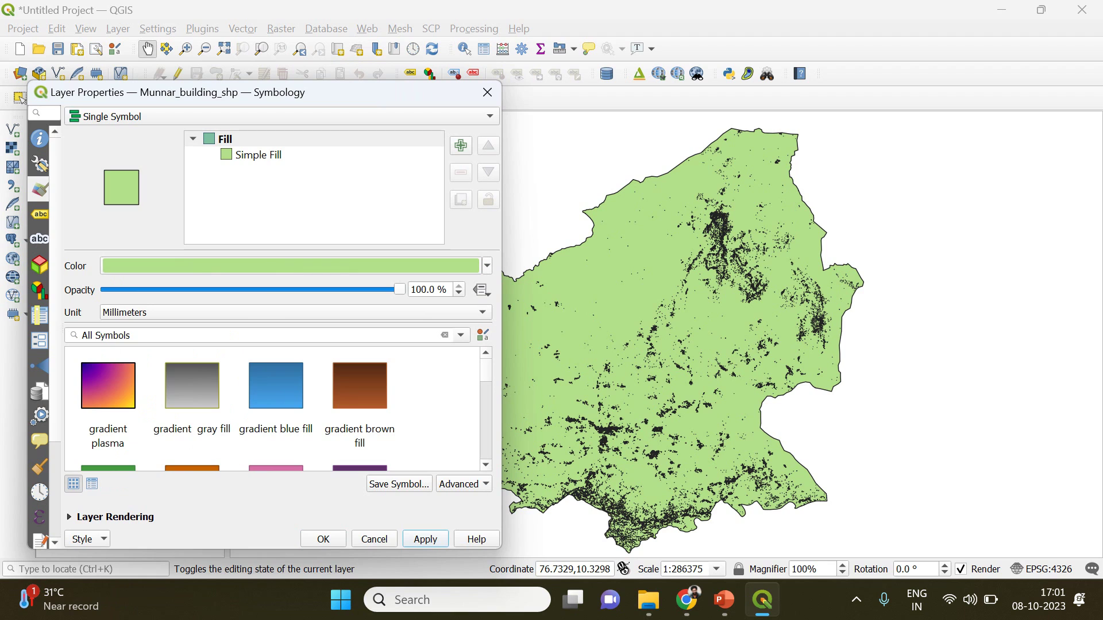
- Make the light green fill colour of the Munnar_building_shp layer partly transparent and accept the symbology settings
left_click(487, 265)
left_click(219, 439)
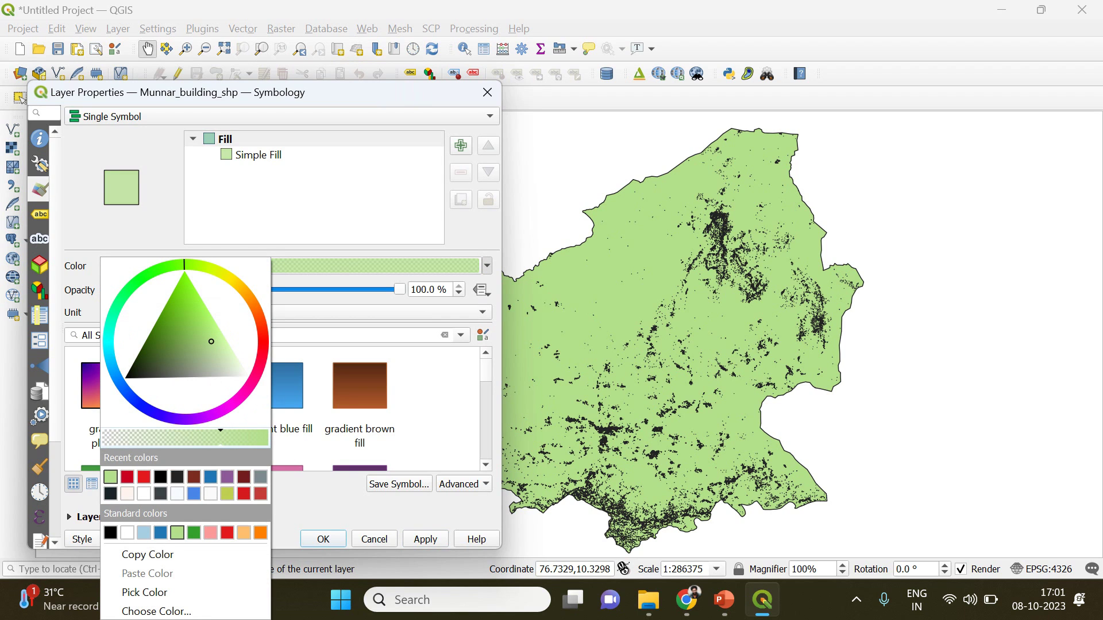
left_click(425, 538)
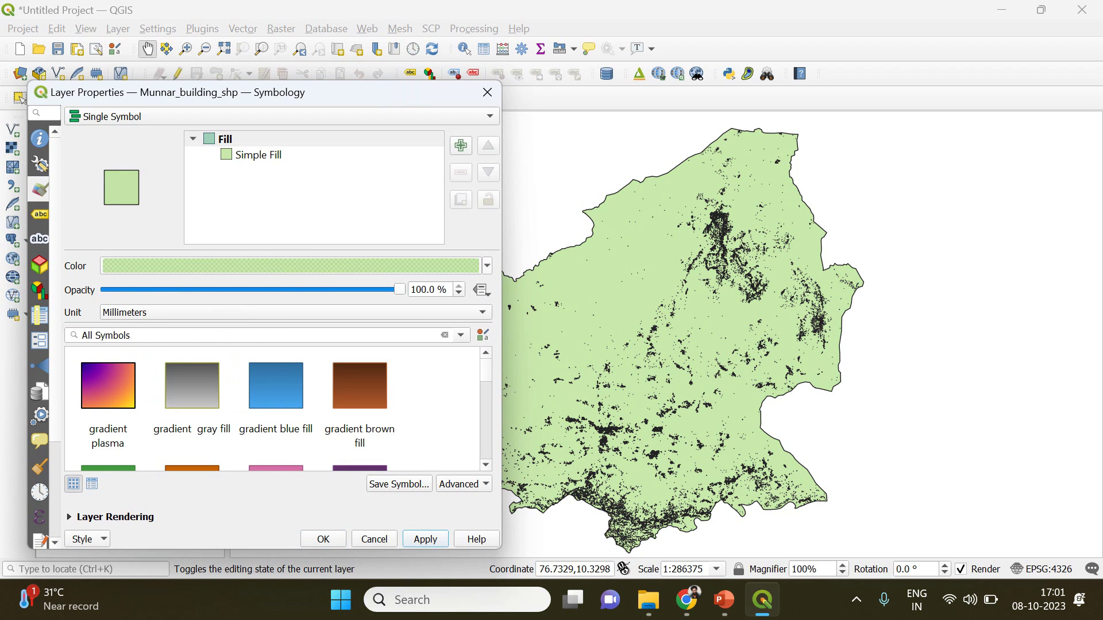
left_click(486, 266)
left_click(424, 538)
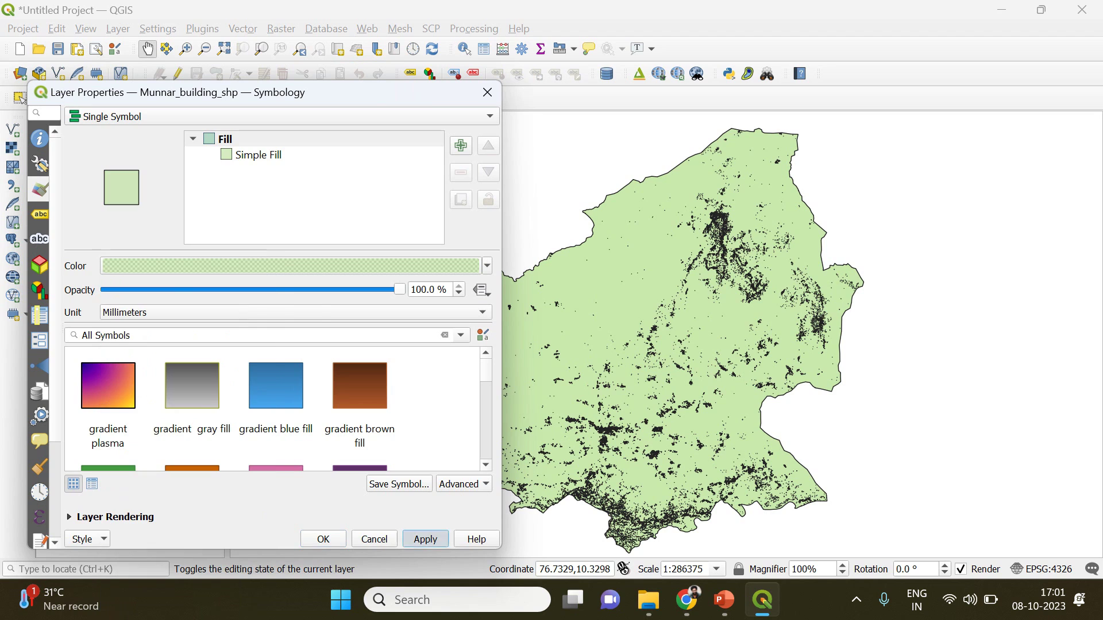
left_click(323, 539)
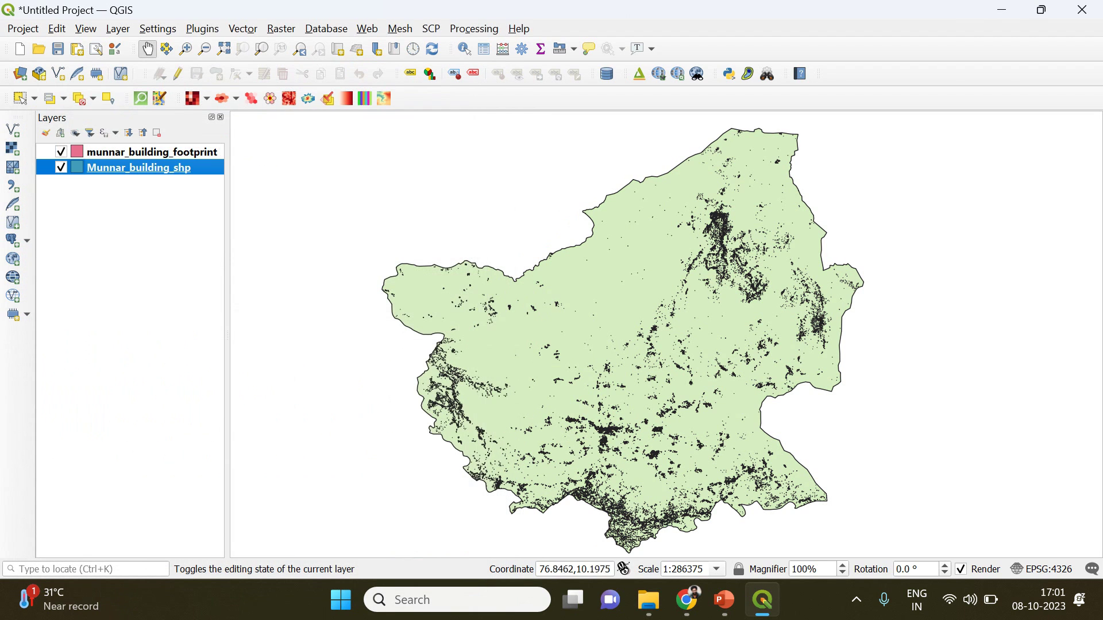
- Set the simple fill's stroke colour of the munnar_building_footprint layer to dark red from the recent colours
right_click(186, 152)
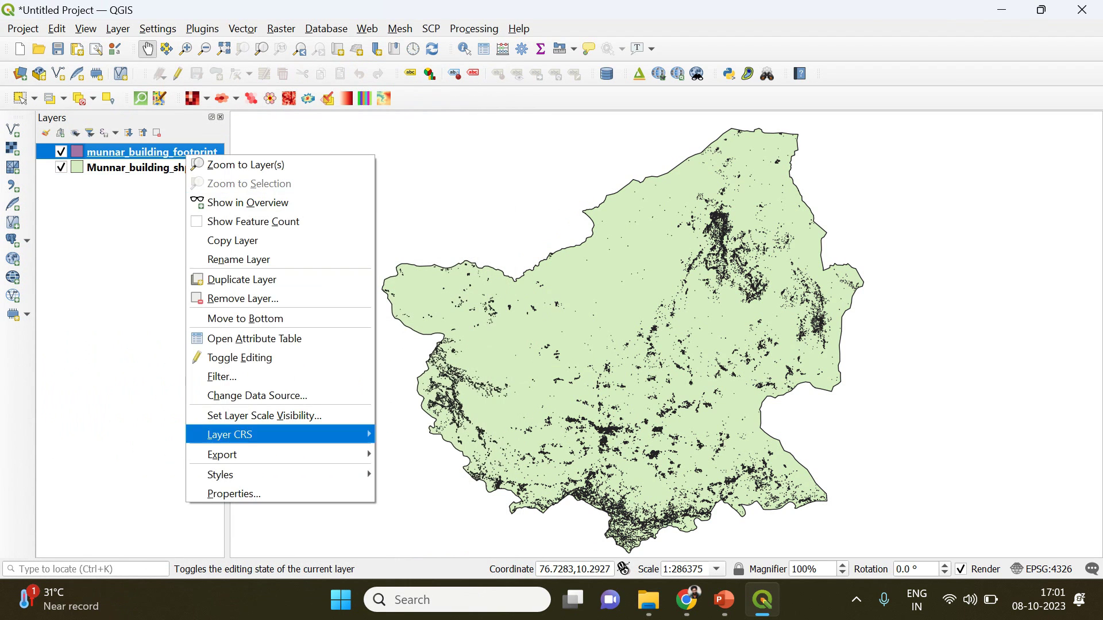
left_click(235, 492)
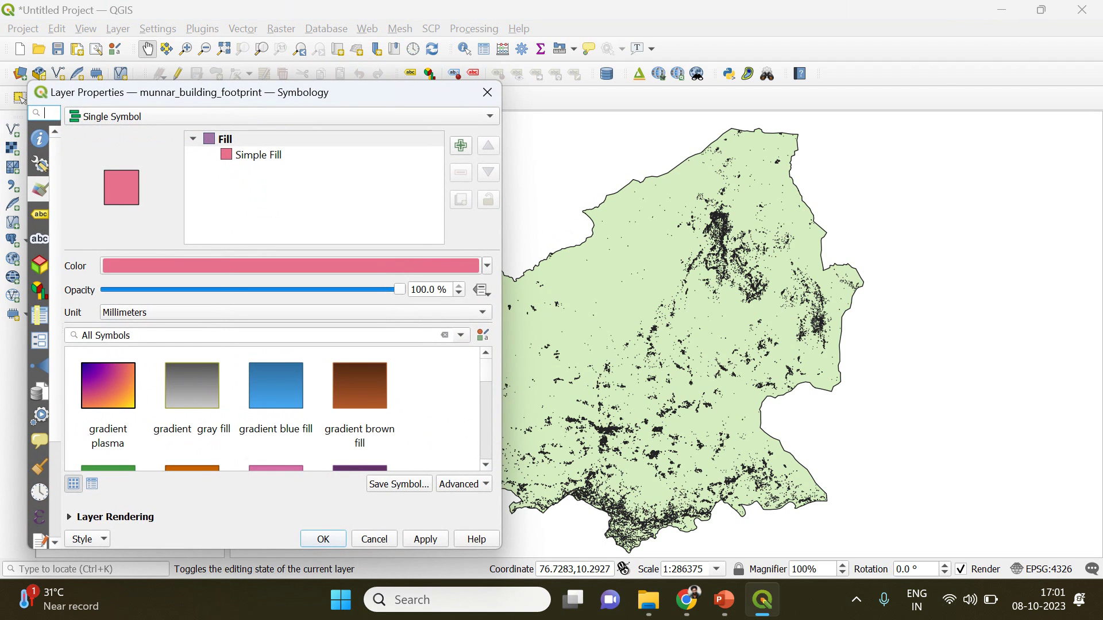
left_click(258, 155)
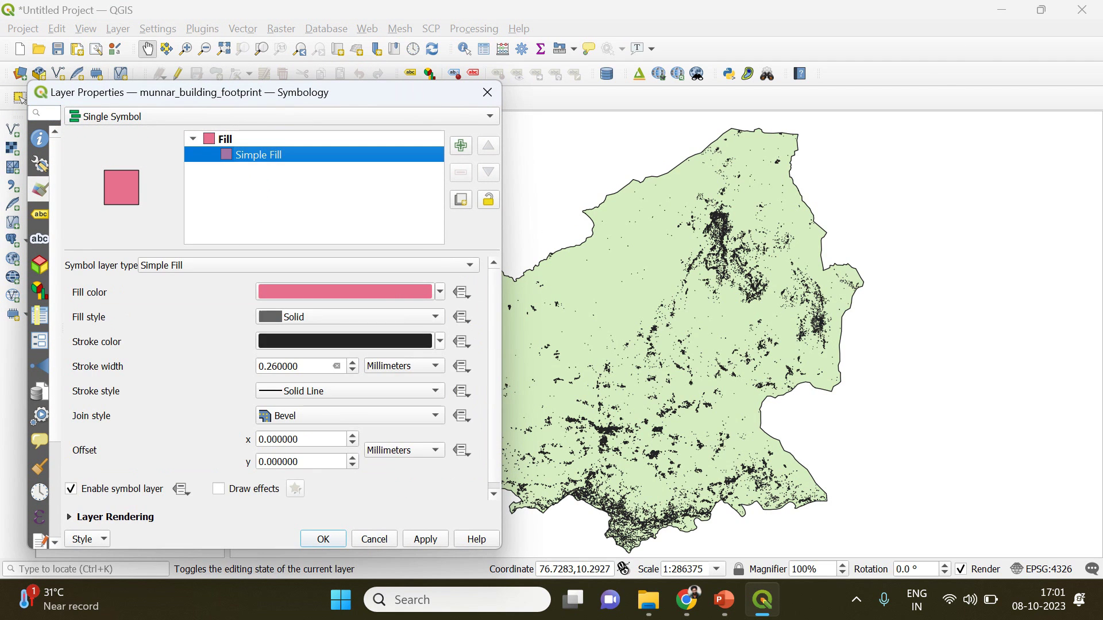
left_click(440, 341)
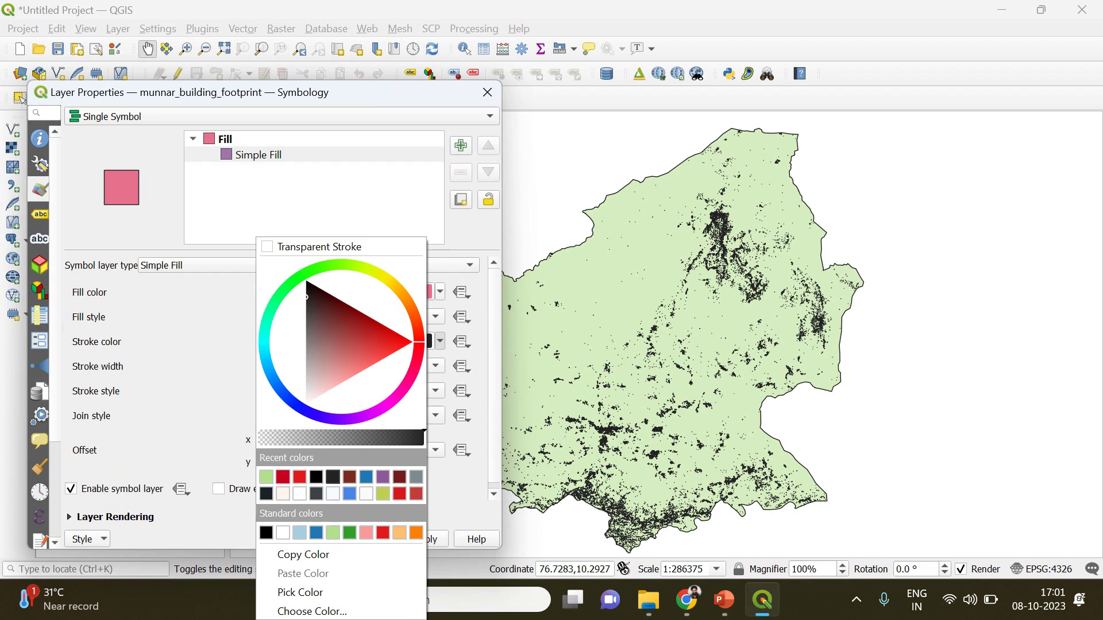
left_click(283, 477)
- Make the building footprints' dark red stroke partly transparent, then apply and accept the symbology settings
left_click(439, 341)
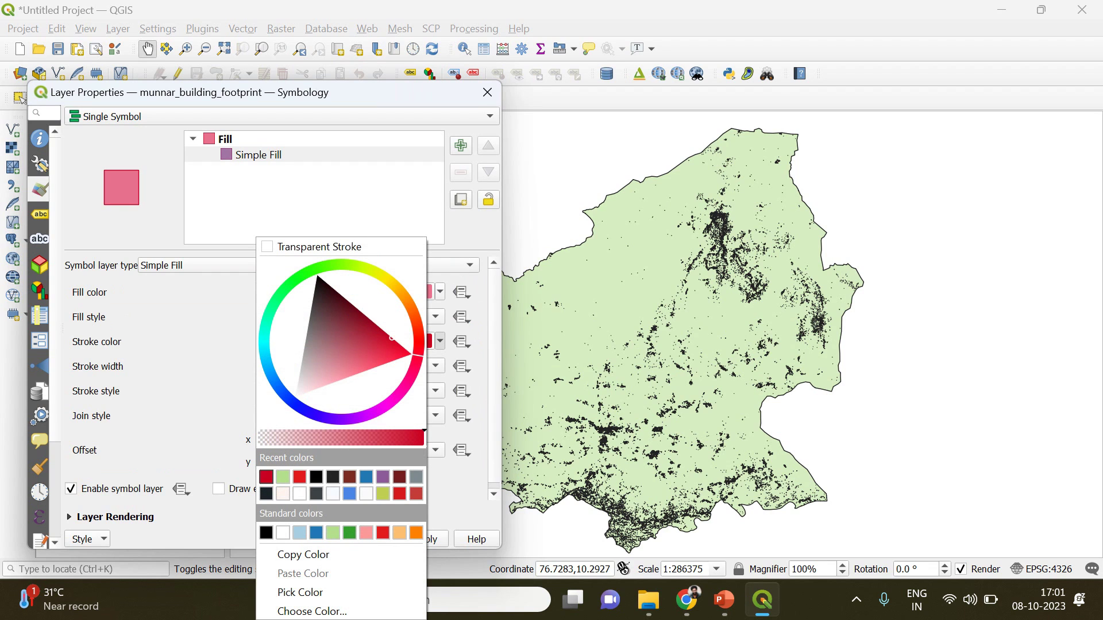
left_click(386, 438)
key("Escape")
left_click(425, 539)
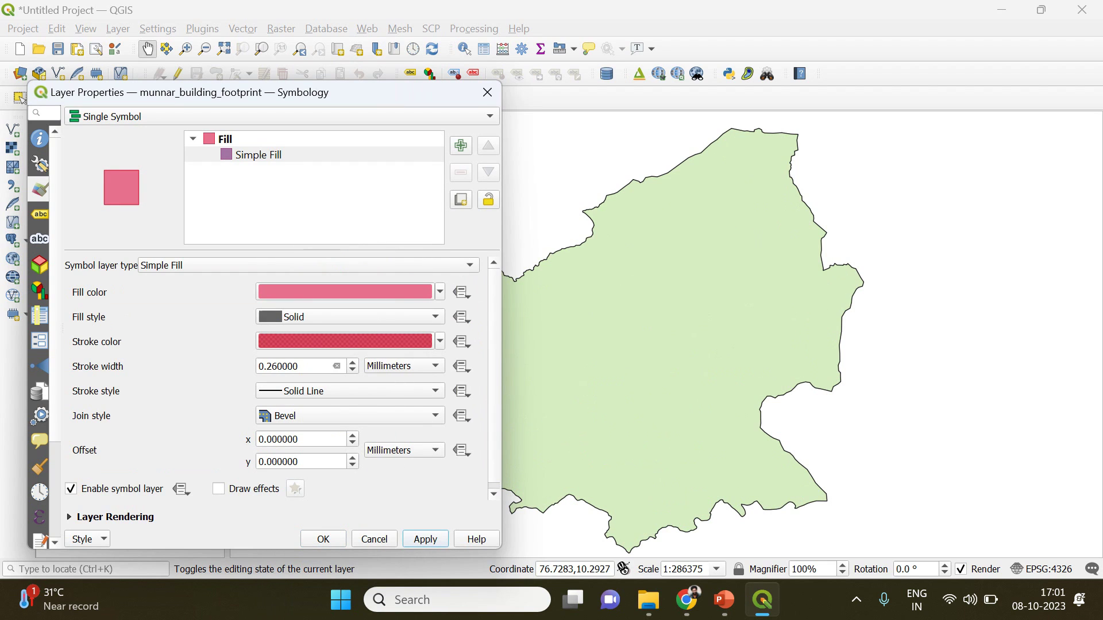
left_click(323, 540)
key("Return")
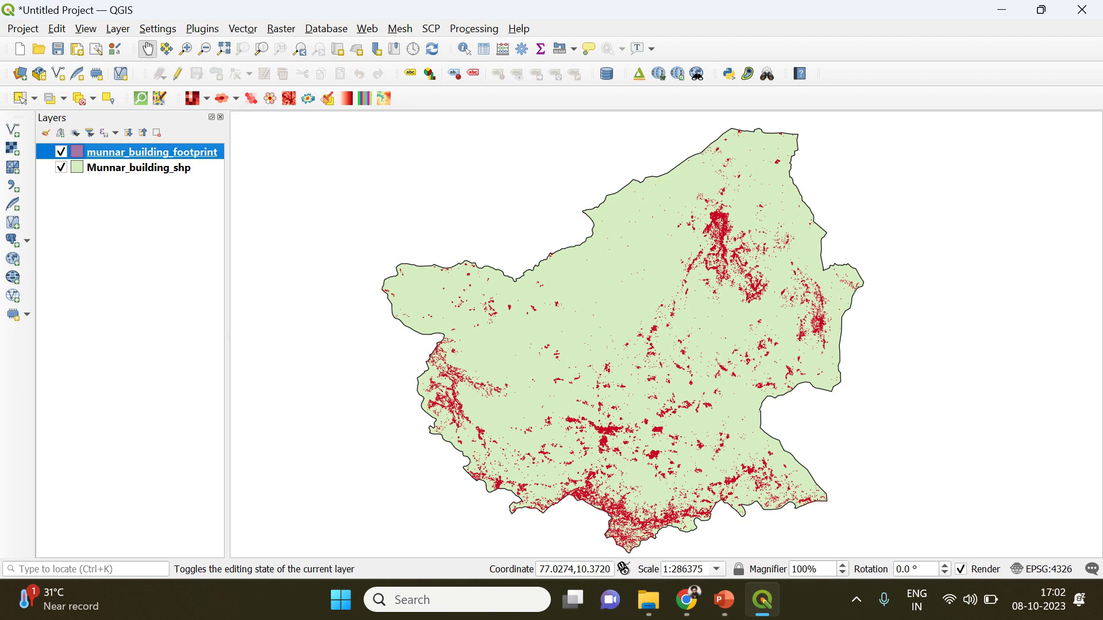
- Add the OSM Humanitarian basemap from QuickMapServices to the map
left_click(368, 29)
mouse_move(436, 84)
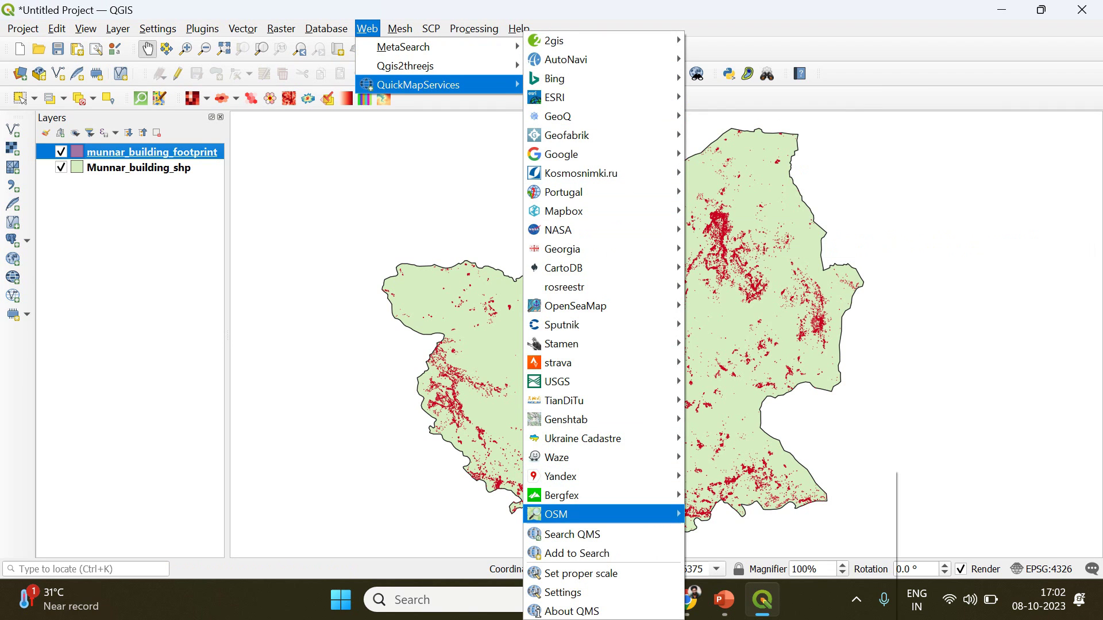
mouse_move(574, 514)
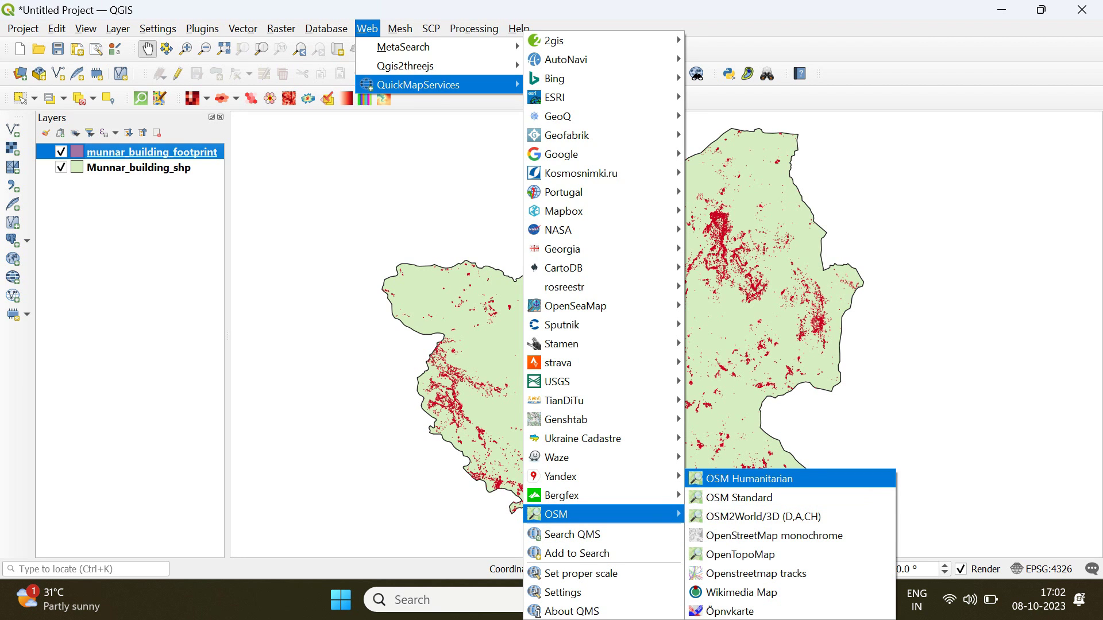
left_click(749, 478)
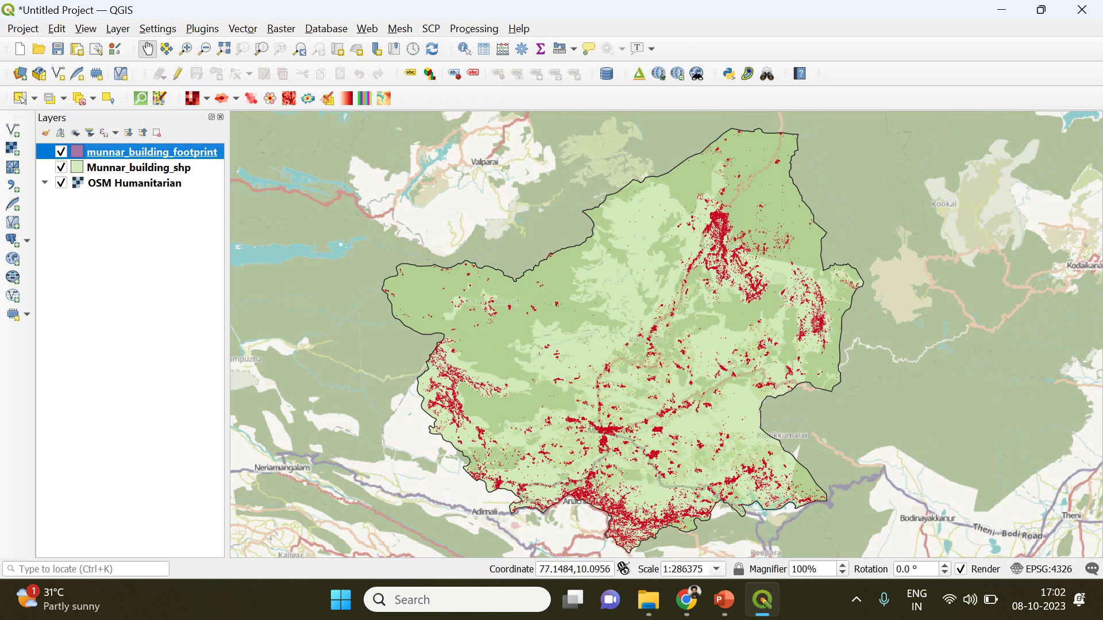
- Reduce the global opacity of the OSM Humanitarian layer to 42.9 % and accept the layer properties
right_click(146, 183)
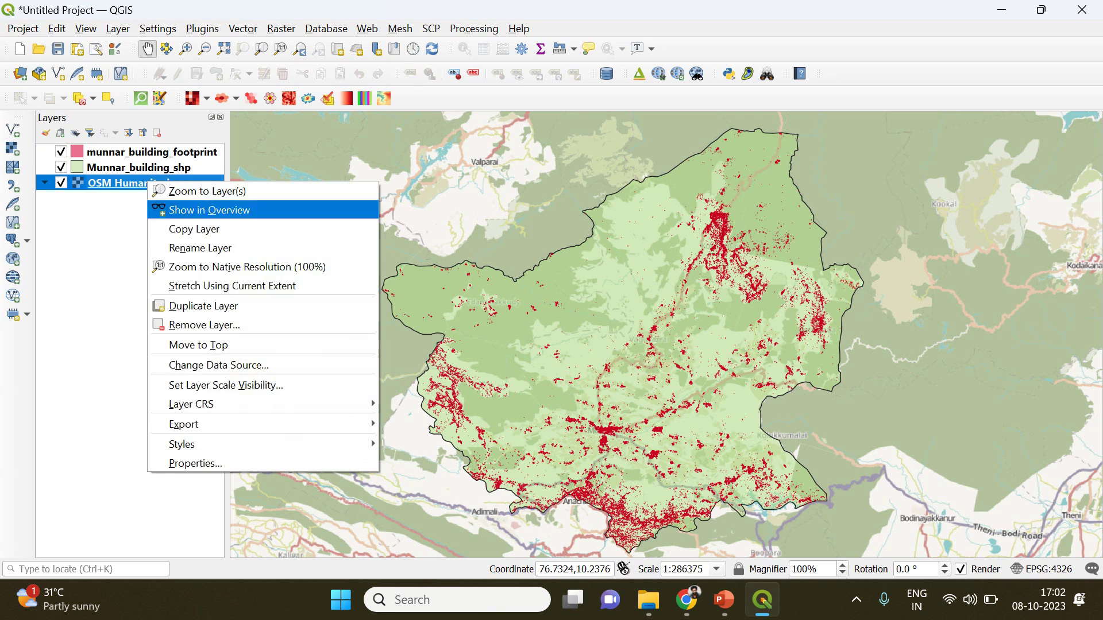
left_click(192, 460)
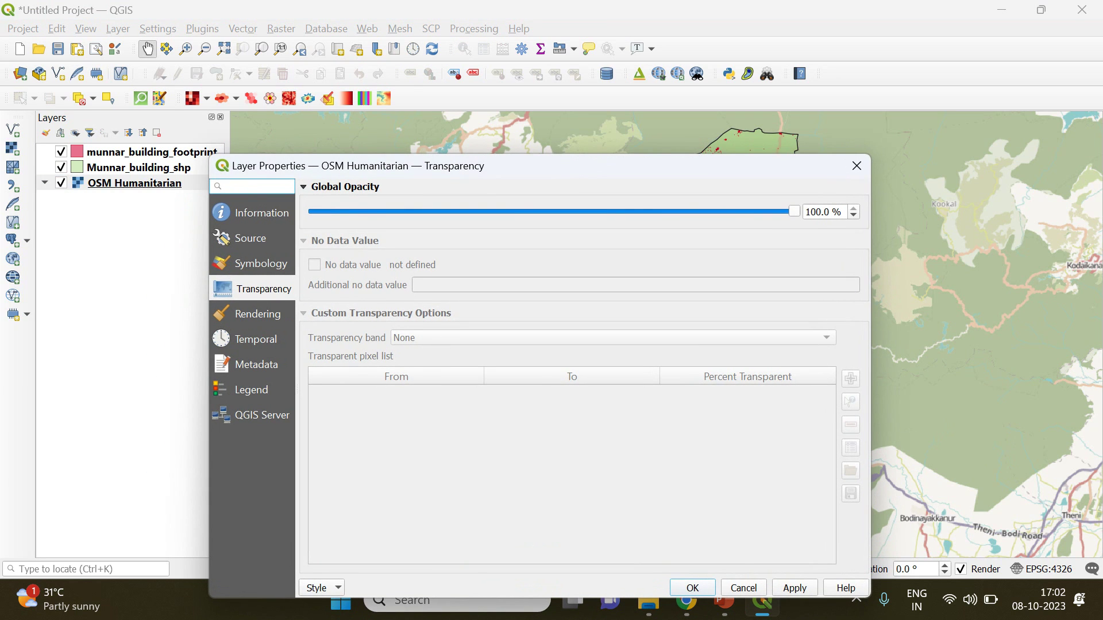
left_click_drag(794, 211, 521, 212)
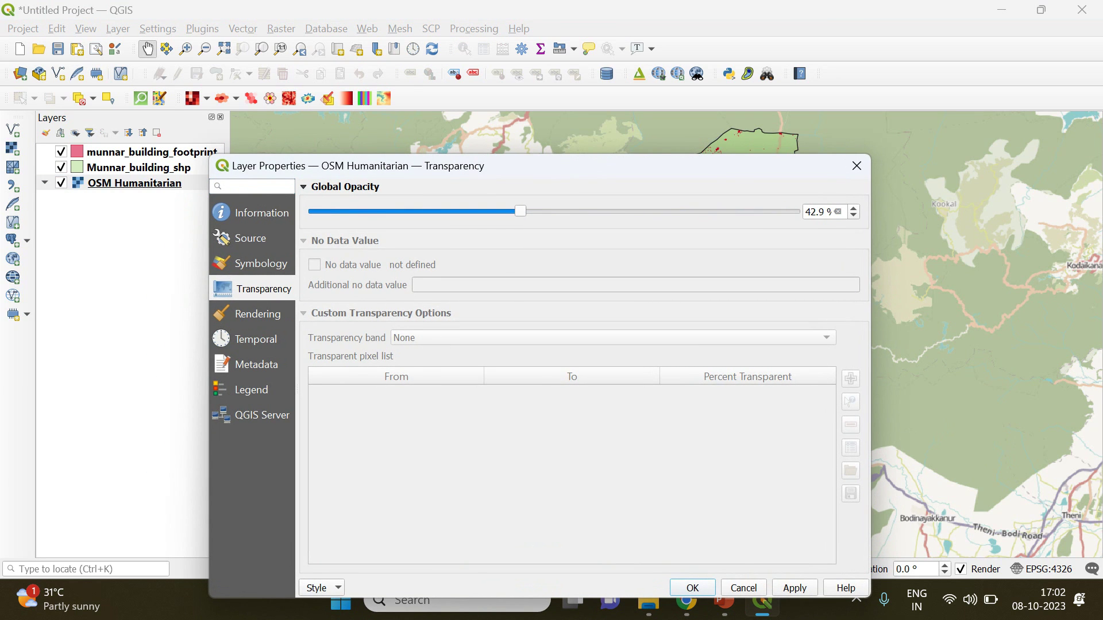
left_click(794, 587)
left_click(692, 588)
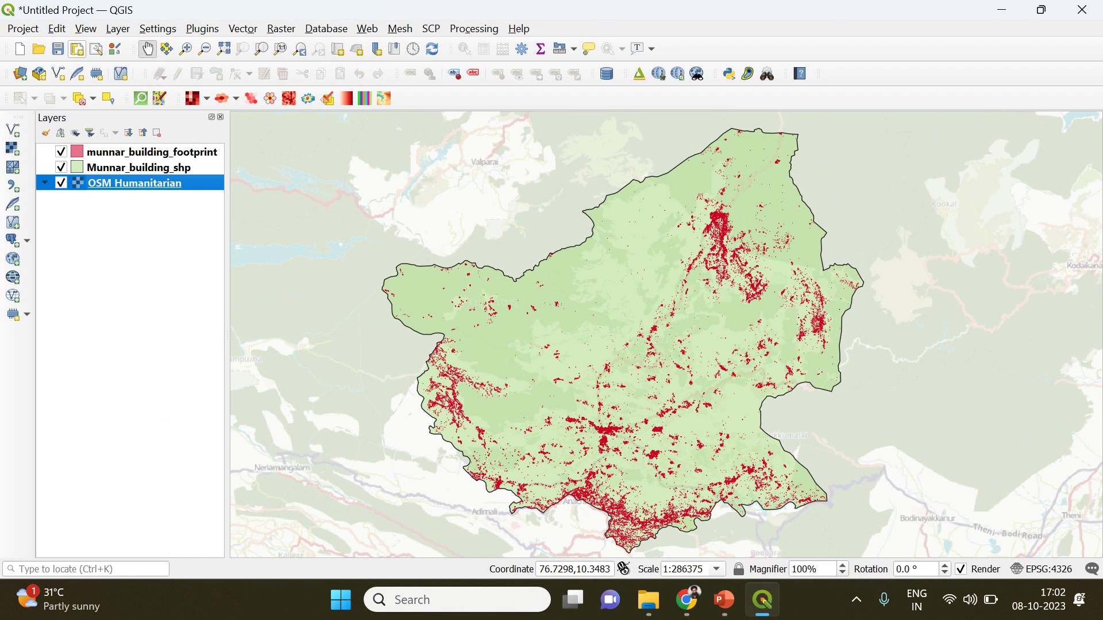
- Create a new print layout without a custom title and add a map item covering the whole page
left_click(77, 48)
left_click(530, 332)
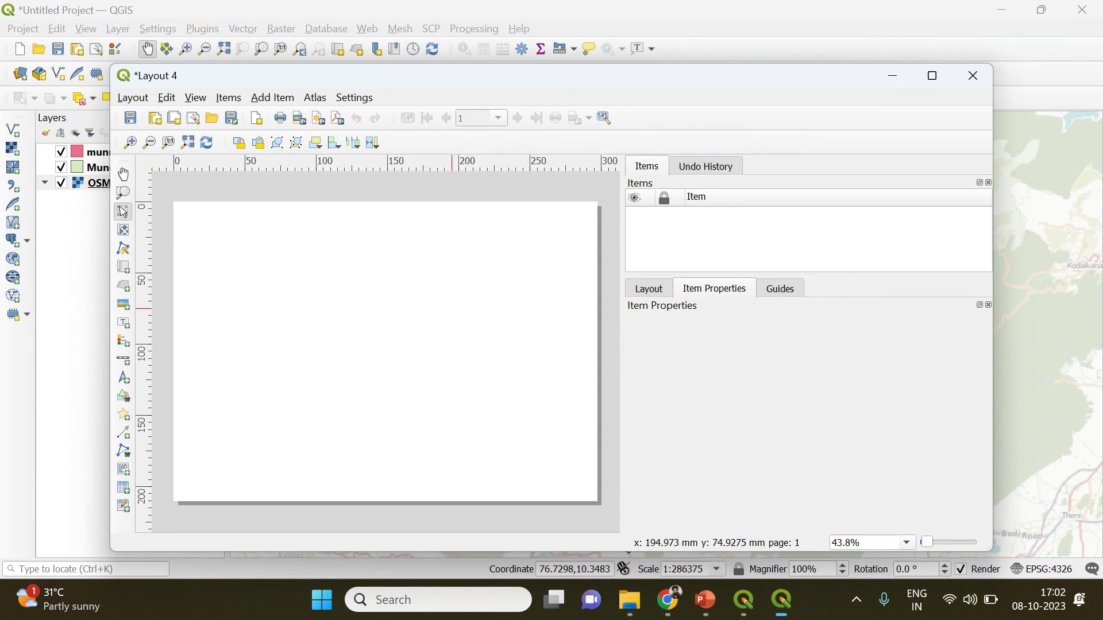
left_click(930, 75)
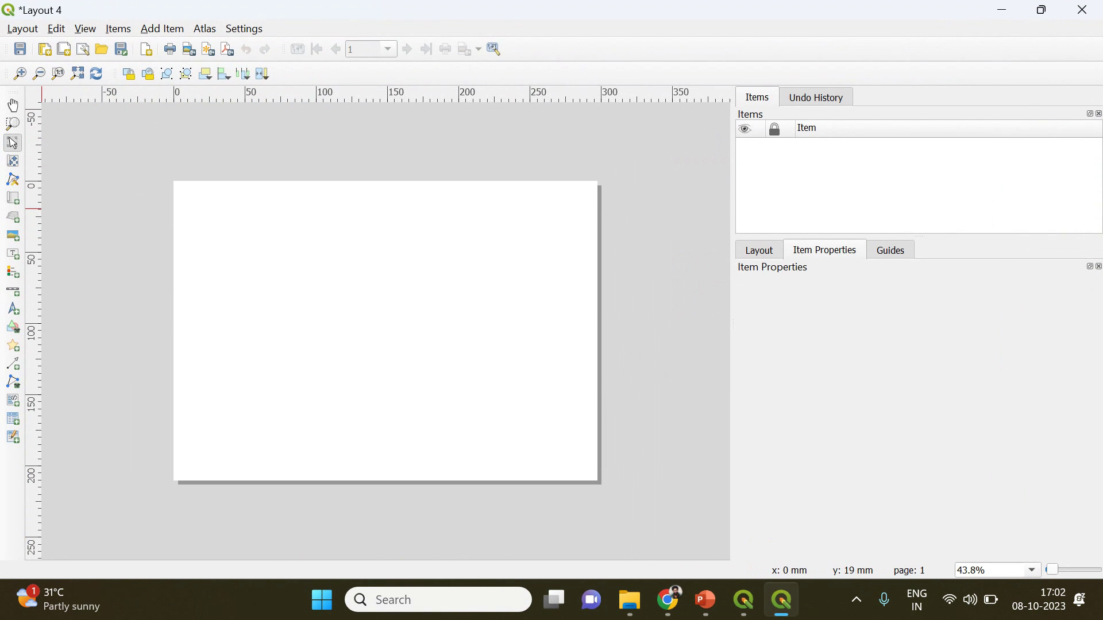
left_click(13, 198)
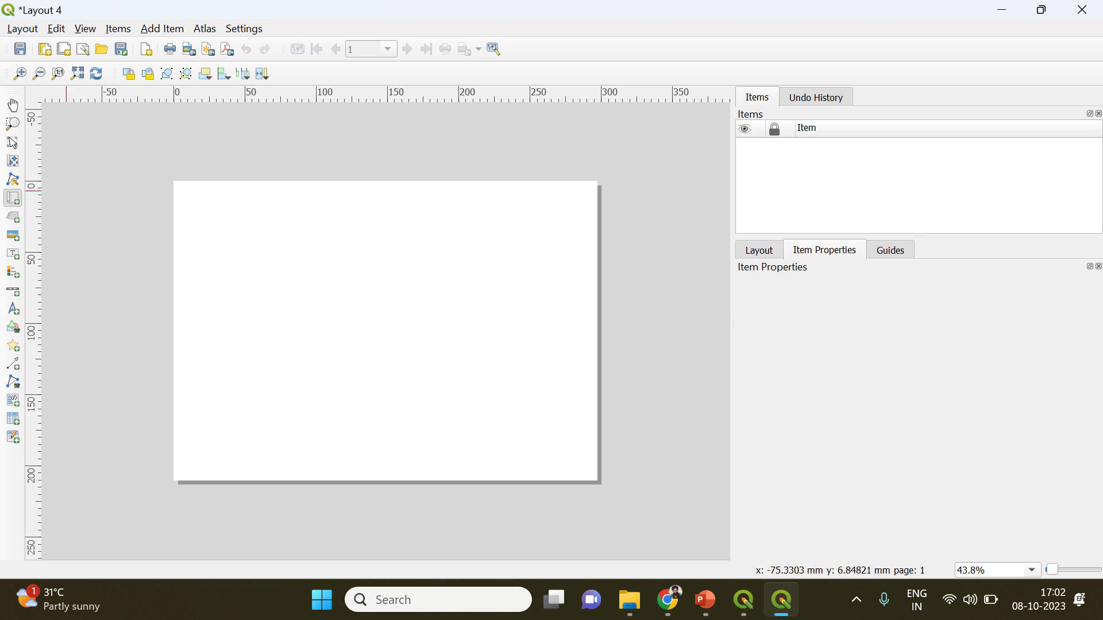
left_click_drag(174, 182, 597, 480)
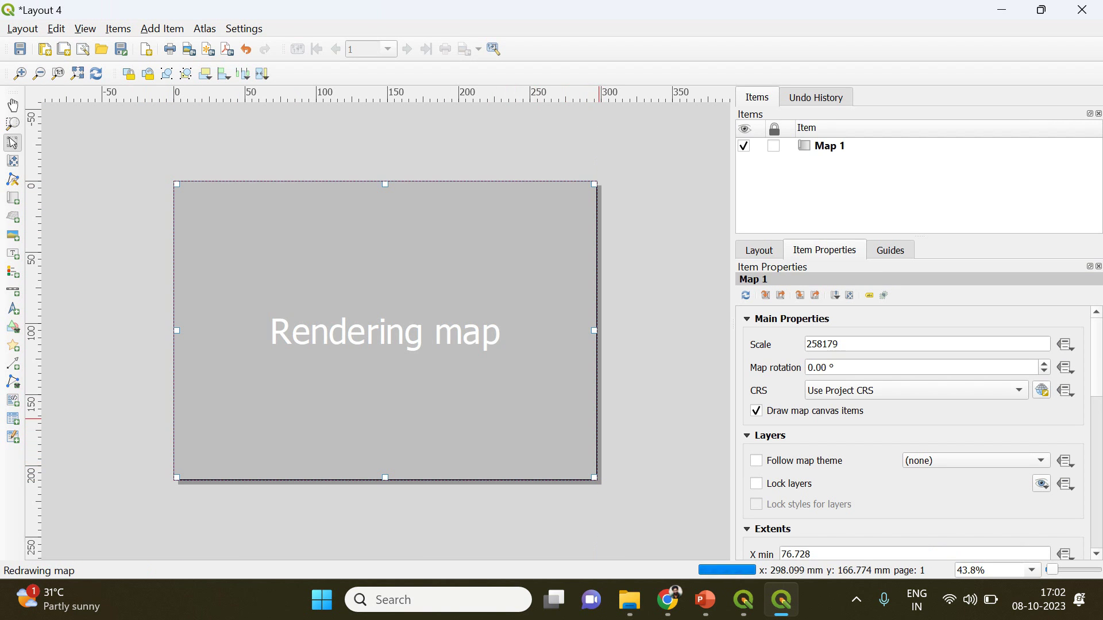
- Compare the layout with the main map and examine the building footprints on the page in close-up and as a whole
left_click(743, 600)
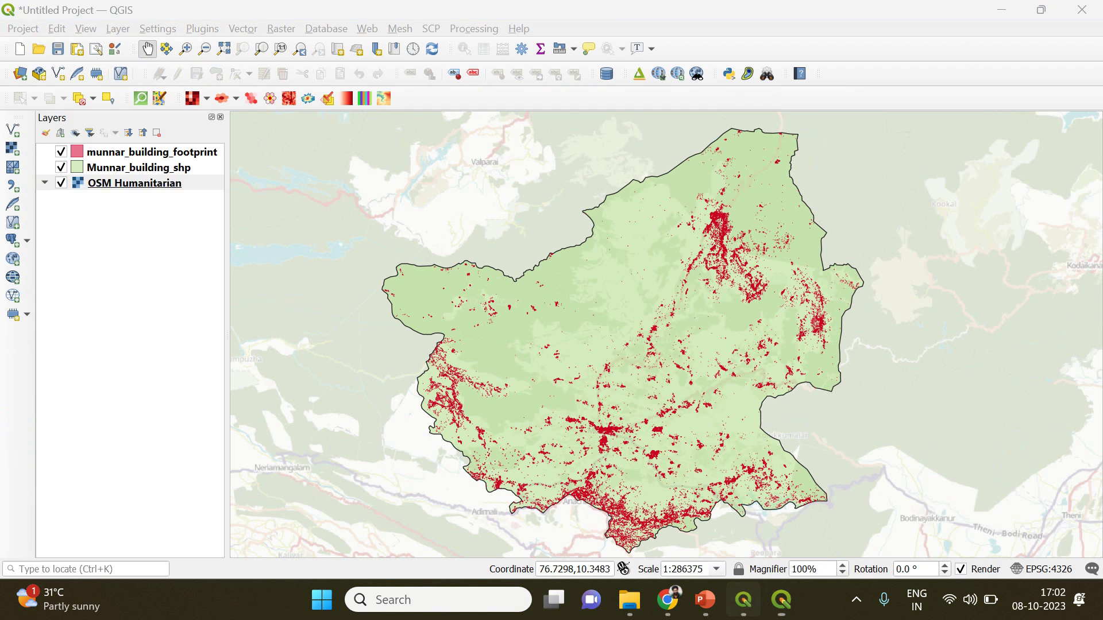
left_click(781, 600)
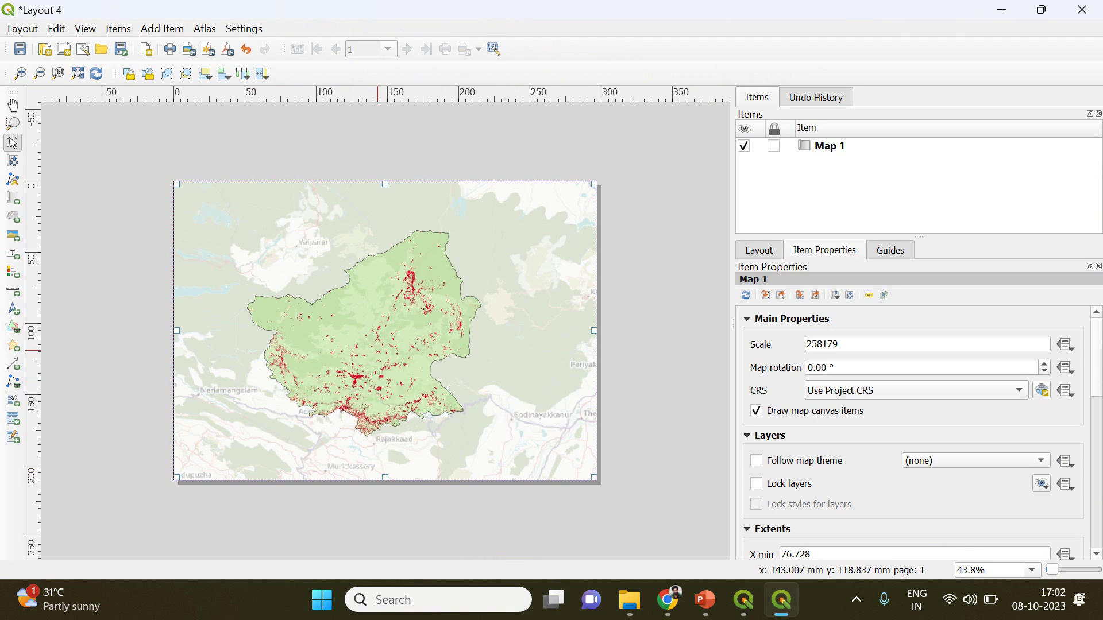
scroll(374, 355, "up", 3)
scroll(373, 356, "down", 1)
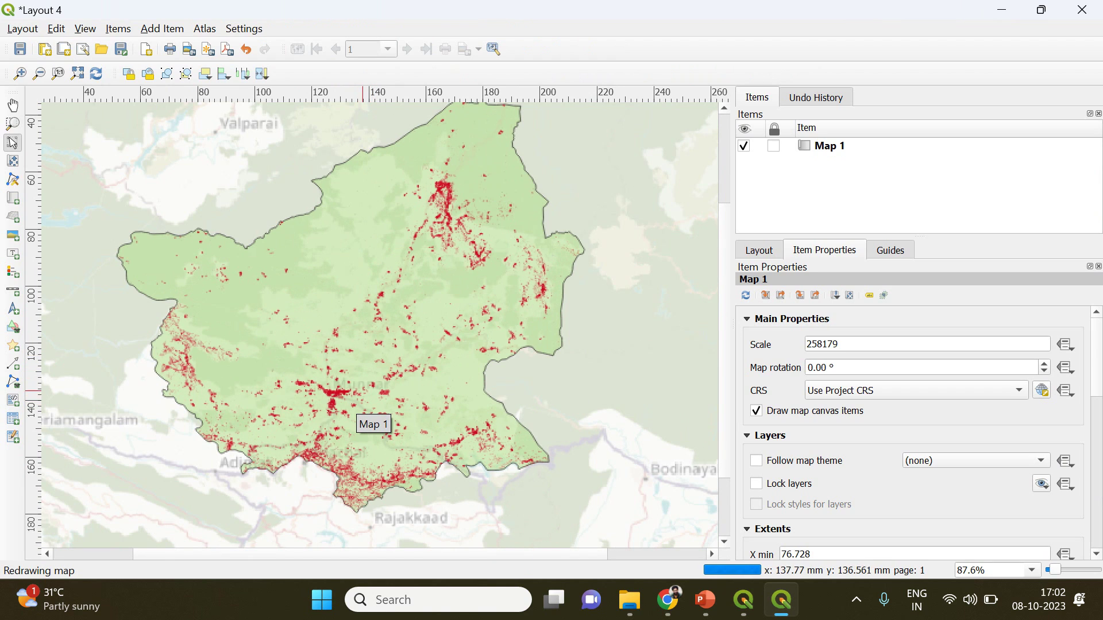
scroll(364, 386, "down", 1)
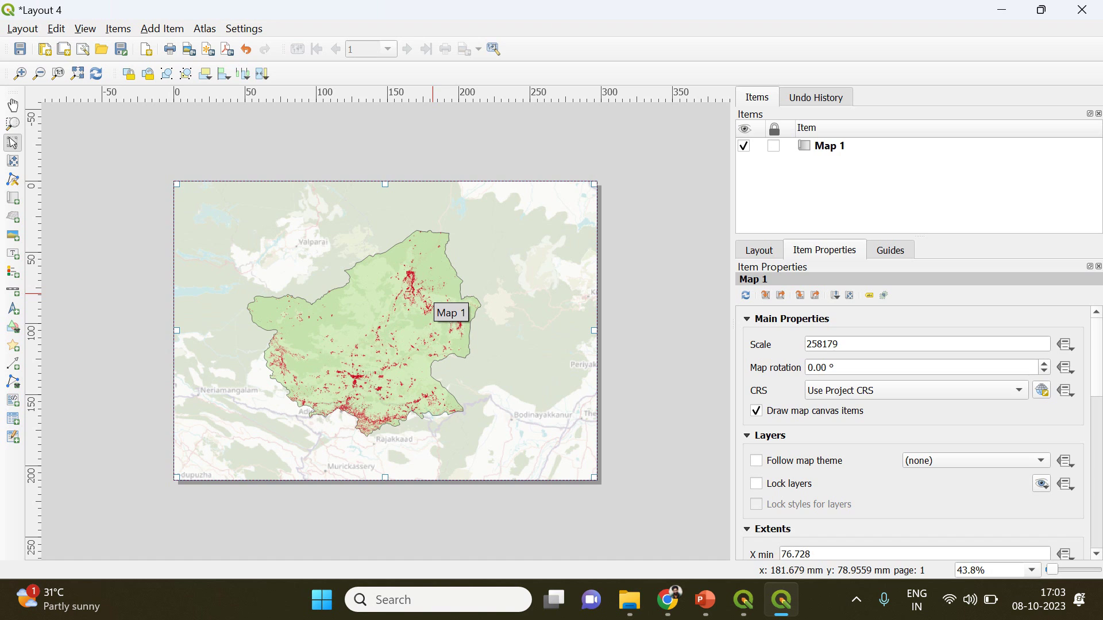
scroll(433, 295, "up", 1)
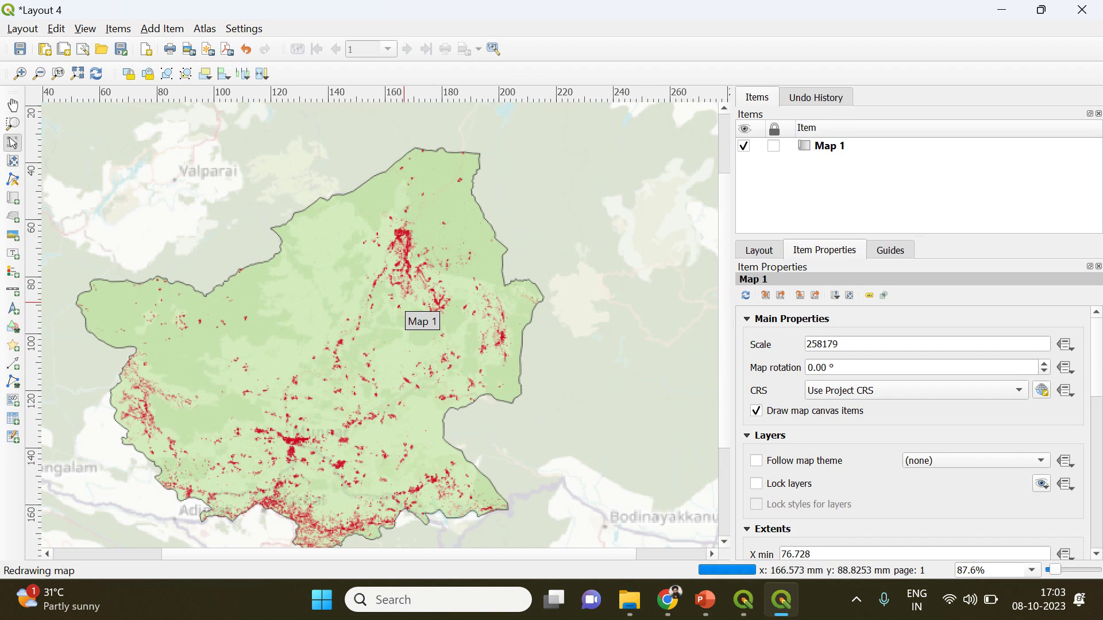
scroll(404, 302, "down", 1)
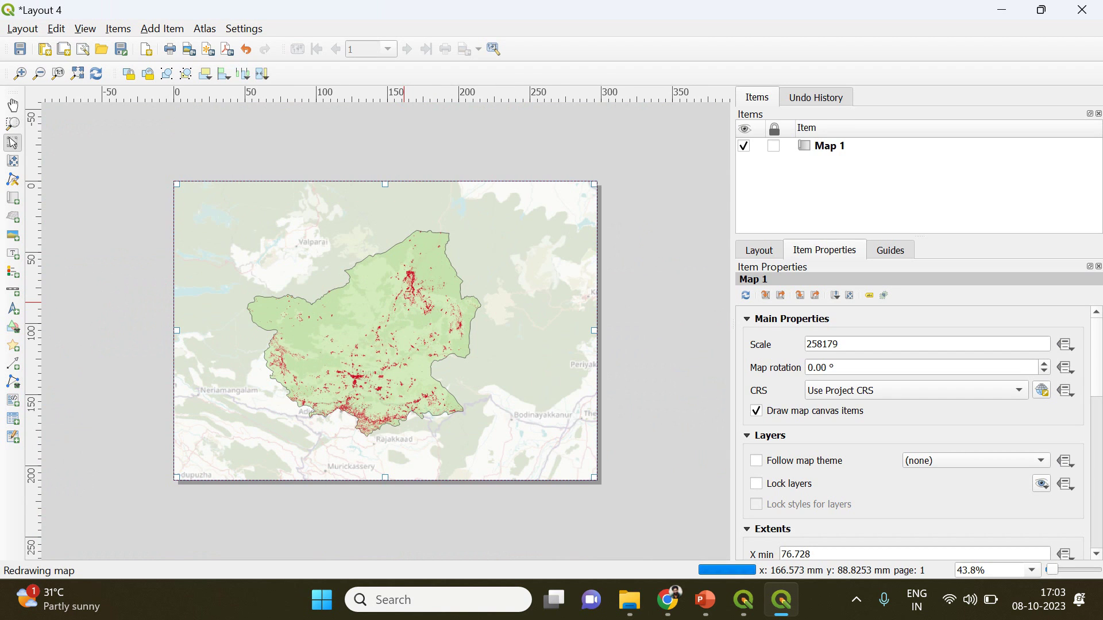